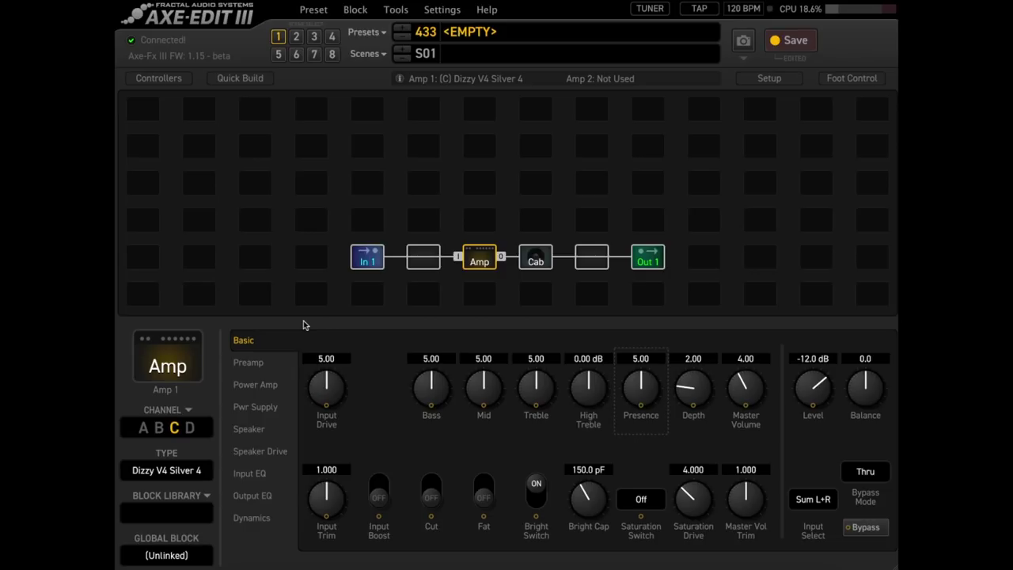
Keep Dizzy V4 Silver 4 as the amp model and check the cabinet block's settings.
left_click(191, 468)
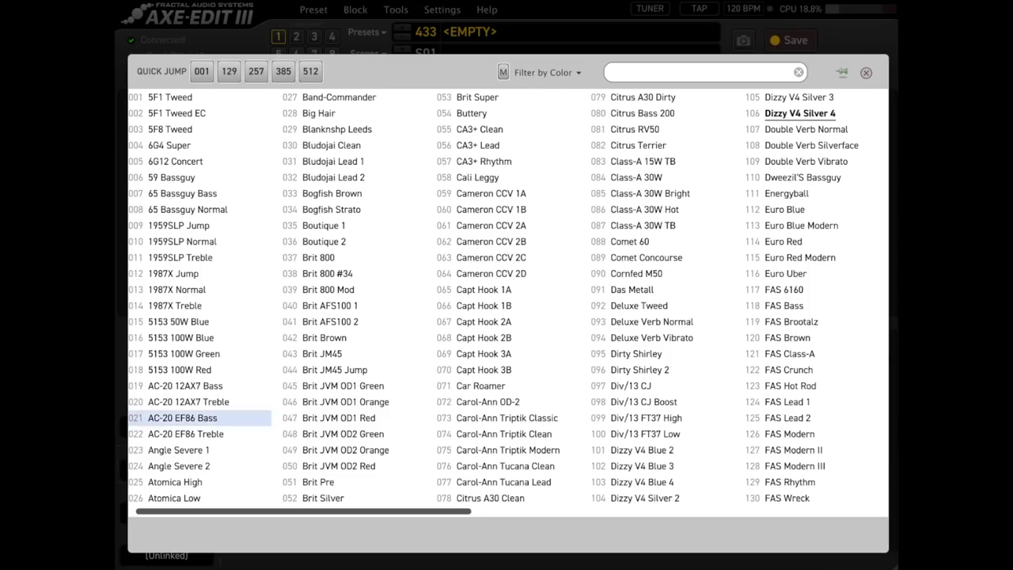
left_click(816, 115)
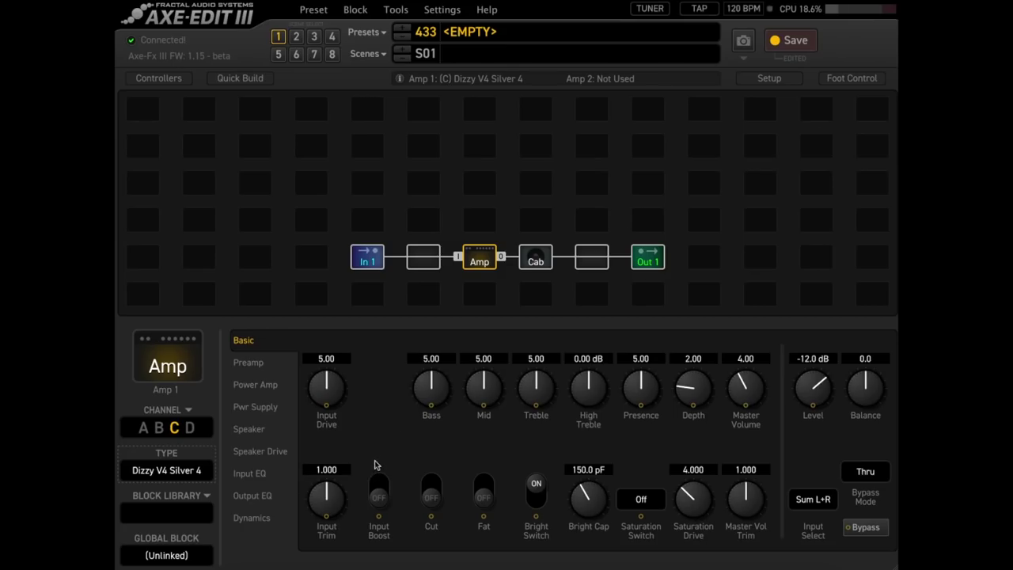
left_click(538, 261)
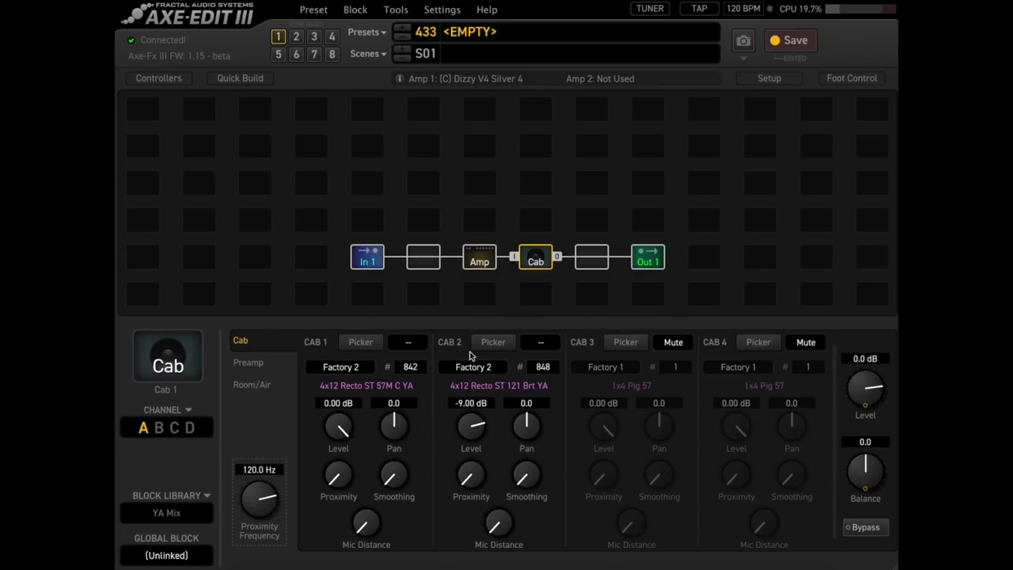
left_click(480, 262)
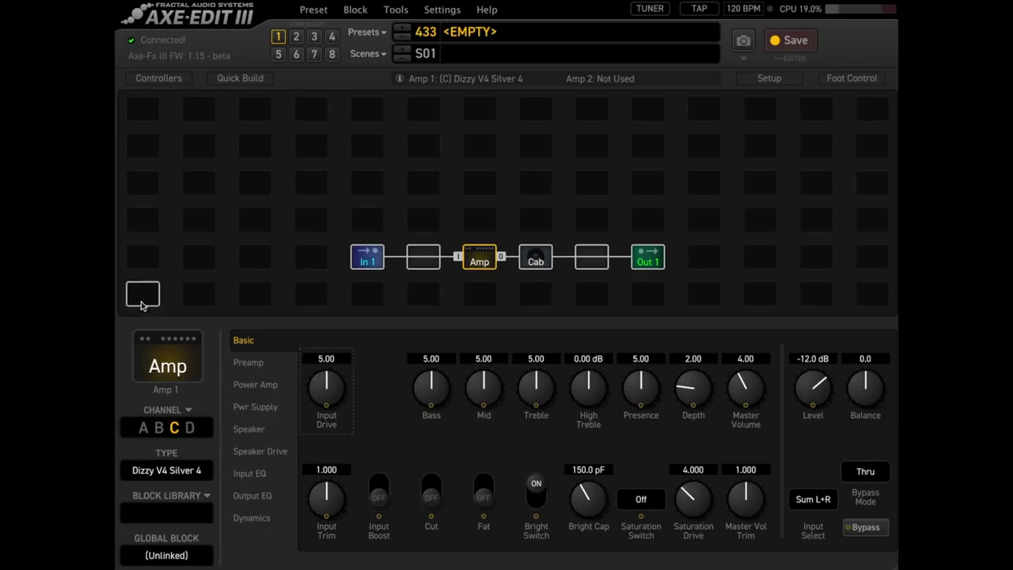
Sweep Input Drive up and down to compare, and reset Input Trim to 1.000.
left_click_drag(325, 386, 307, 490)
left_click_drag(332, 397, 335, 124)
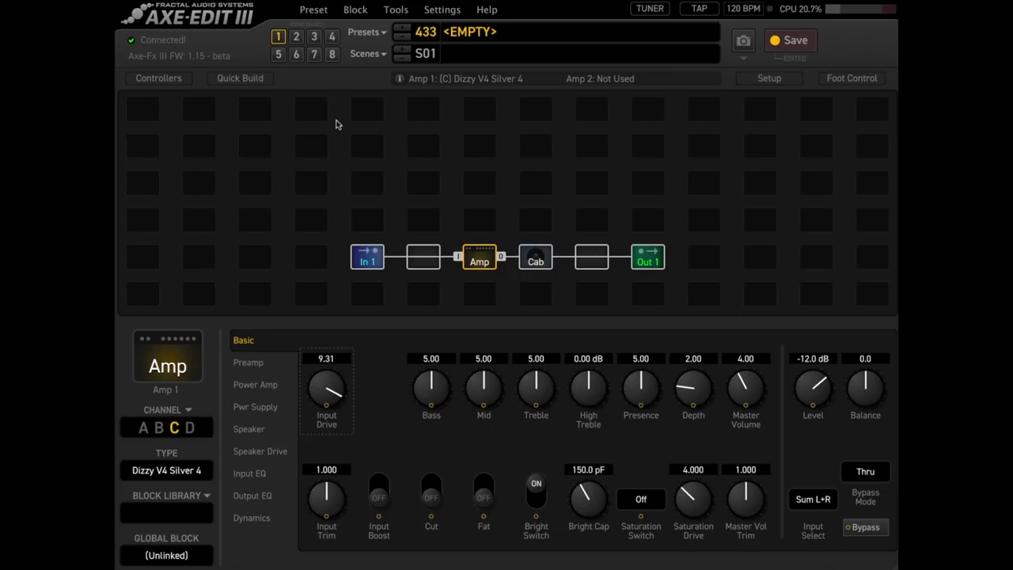
left_click_drag(321, 386, 323, 507)
double_click(326, 469)
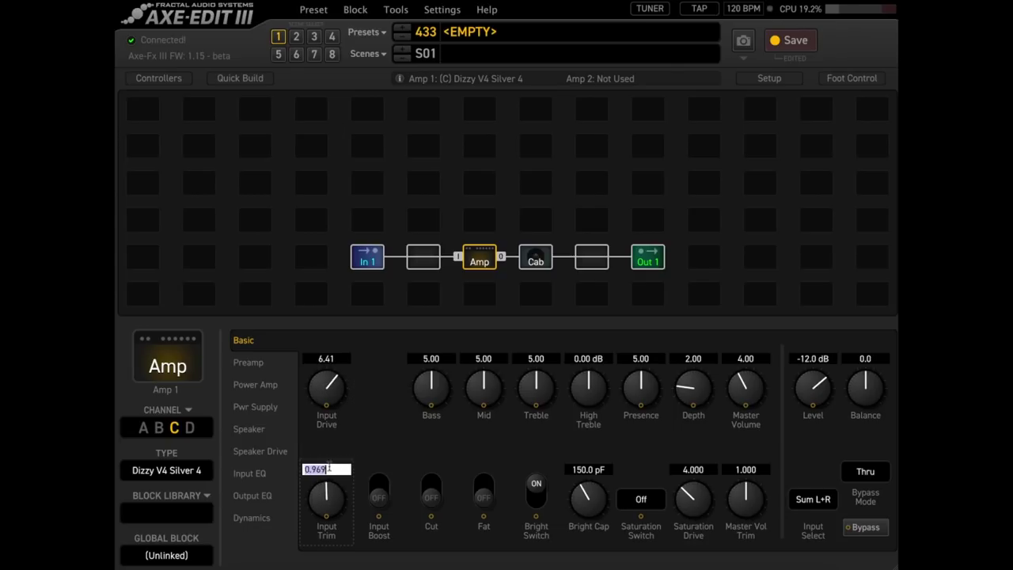
type("1")
key("Return")
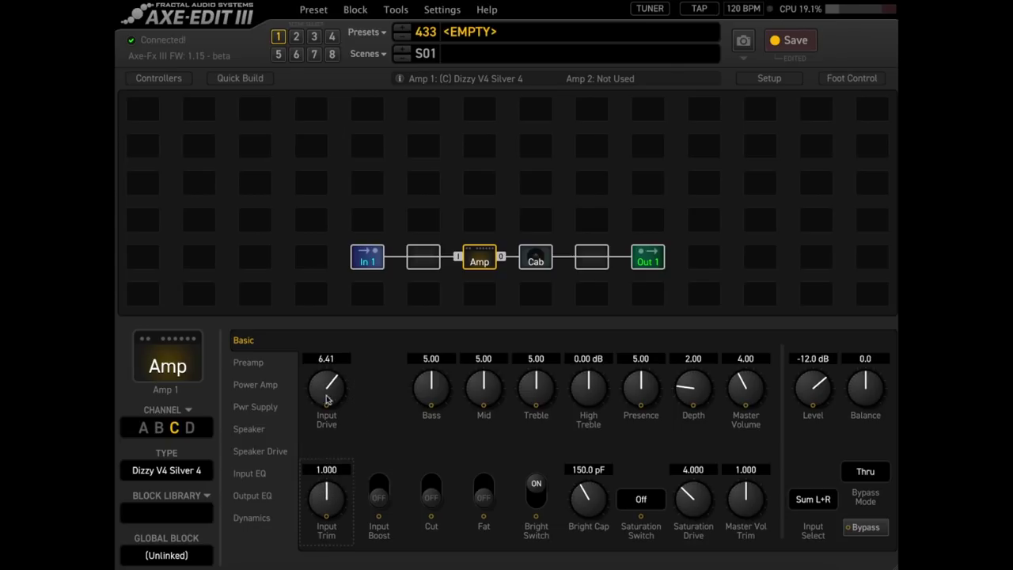
Lower Input Drive and settle it at 2.99.
left_click_drag(321, 393, 316, 440)
scroll(319, 405, "down", 3)
scroll(320, 403, "down", 1)
left_click_drag(319, 387, 319, 417)
Sweep the Presence knob through its range, finally leaving it at about 3.00.
left_click_drag(637, 402, 625, 440)
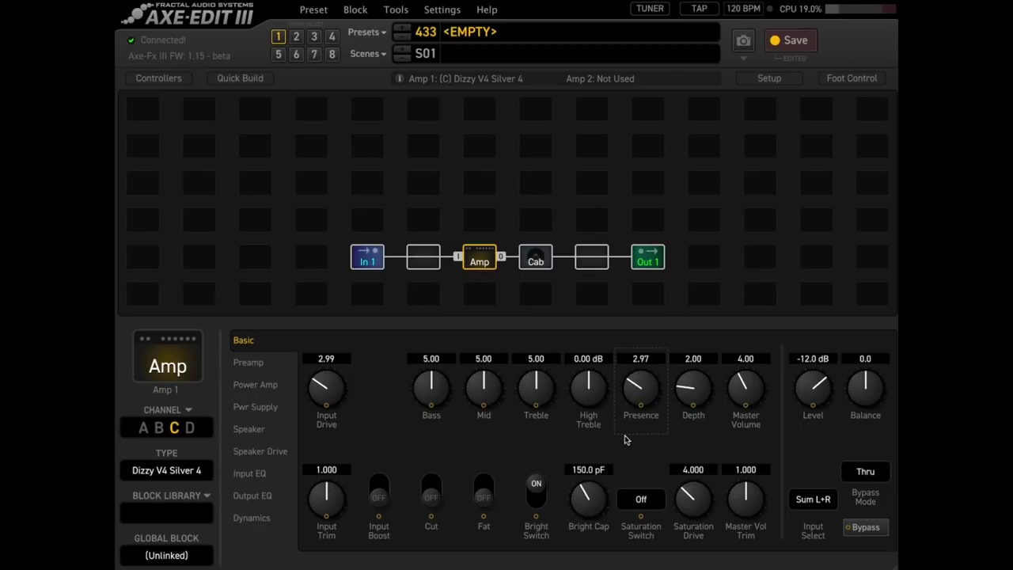
left_click_drag(637, 407, 667, 64)
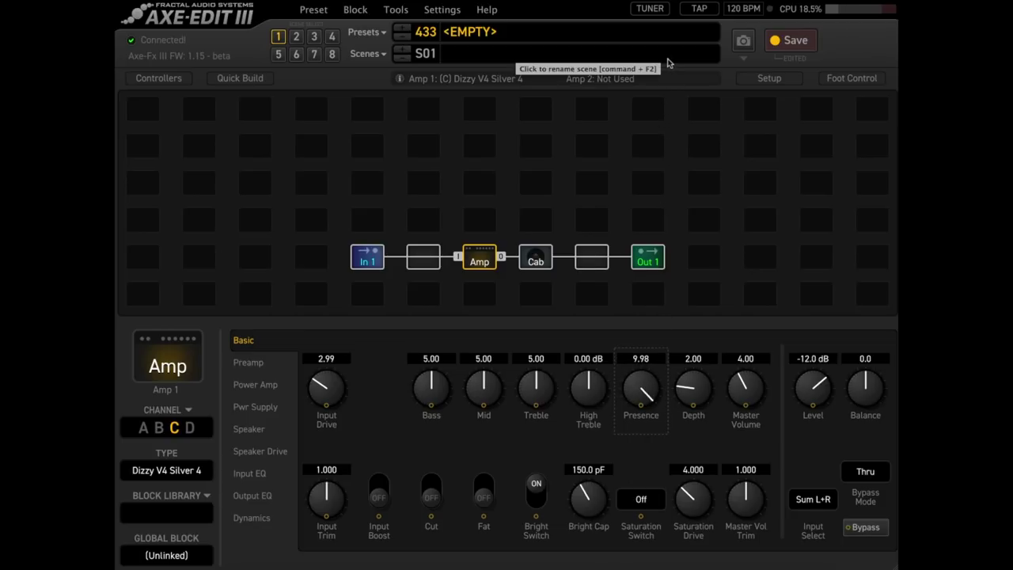
scroll(646, 394, "down", 1)
left_click_drag(641, 436, 669, 273)
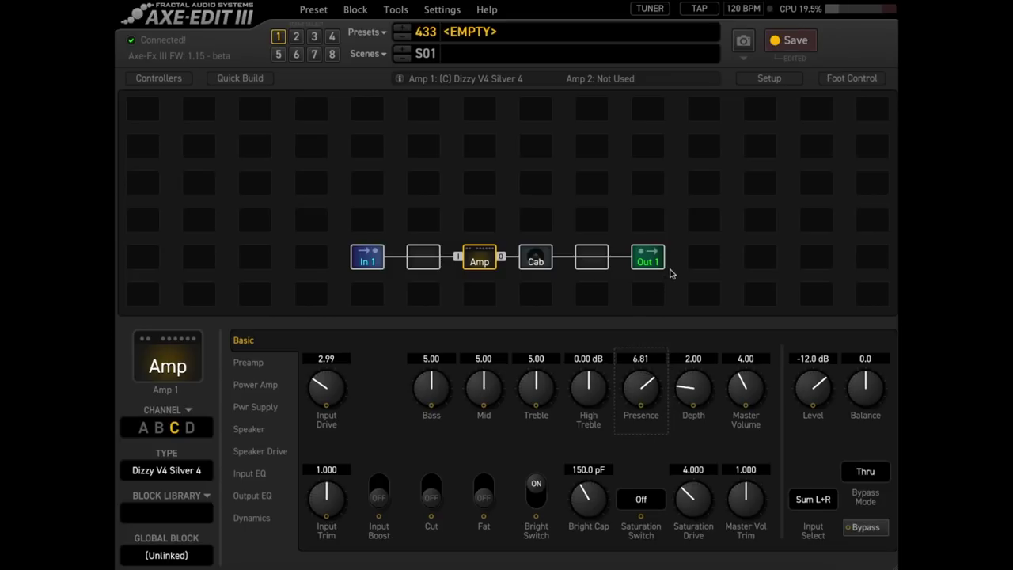
left_click_drag(642, 399, 641, 360)
scroll(641, 382, "up", 2)
left_click_drag(641, 382, 589, 508)
scroll(616, 415, "down", 5)
Sweep Treble down and back up to 7.55, then cut Mid to 0.00.
left_click_drag(536, 396, 487, 533)
left_click_drag(536, 388, 536, 318)
left_click_drag(538, 387, 543, 316)
left_click_drag(542, 385, 552, 322)
left_click_drag(545, 389, 541, 349)
left_click_drag(534, 384, 538, 342)
left_click_drag(536, 388, 532, 439)
left_click_drag(485, 395, 413, 566)
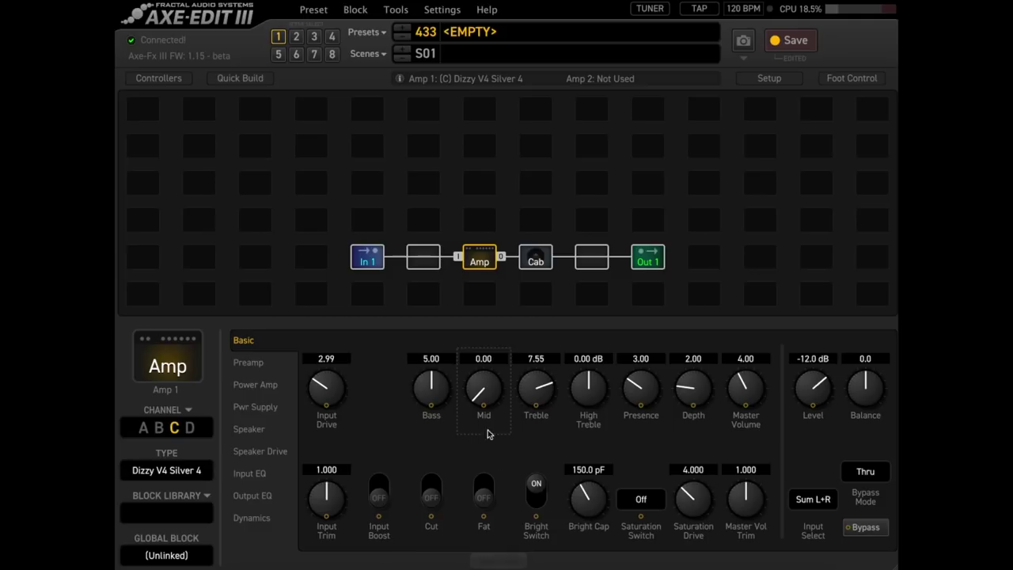
Raise Mid through about 3 and 6.75 up to its maximum of 10.
left_click_drag(491, 434, 488, 275)
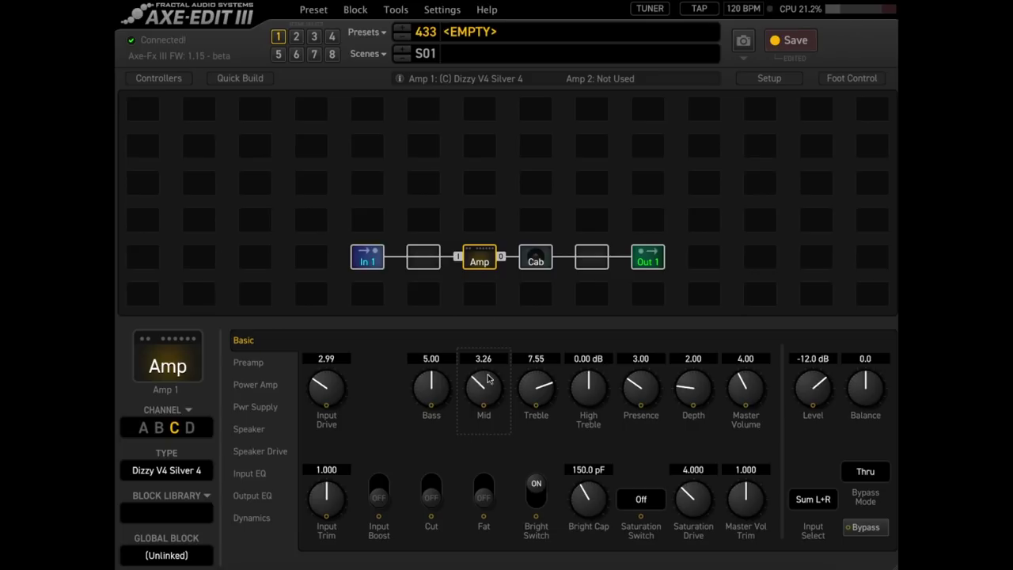
left_click_drag(498, 395, 510, 287)
left_click_drag(488, 387, 499, 171)
Enter Mid values of 0, then 4, and finally 3.00.
double_click(493, 358)
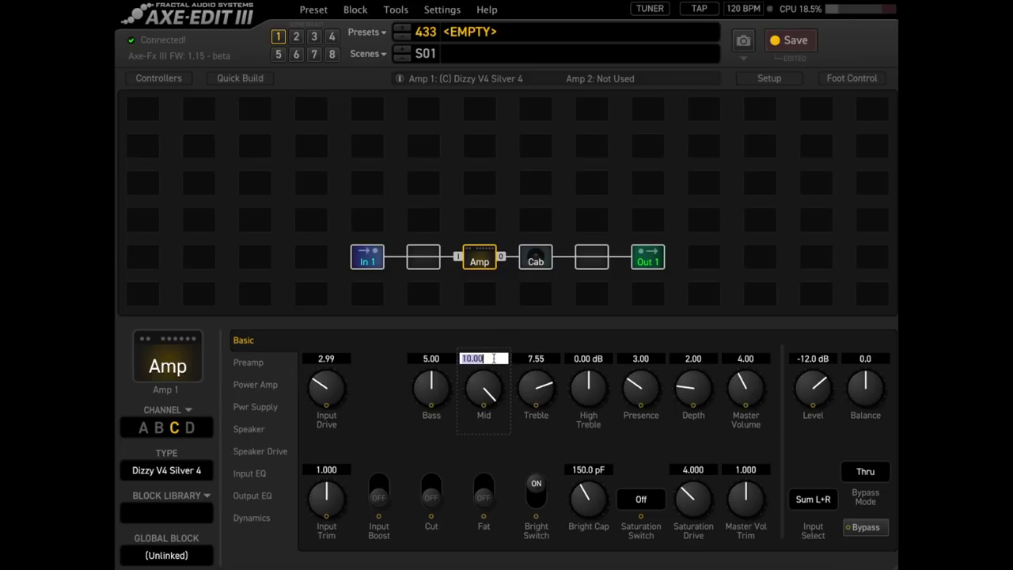
type("0")
key("Return")
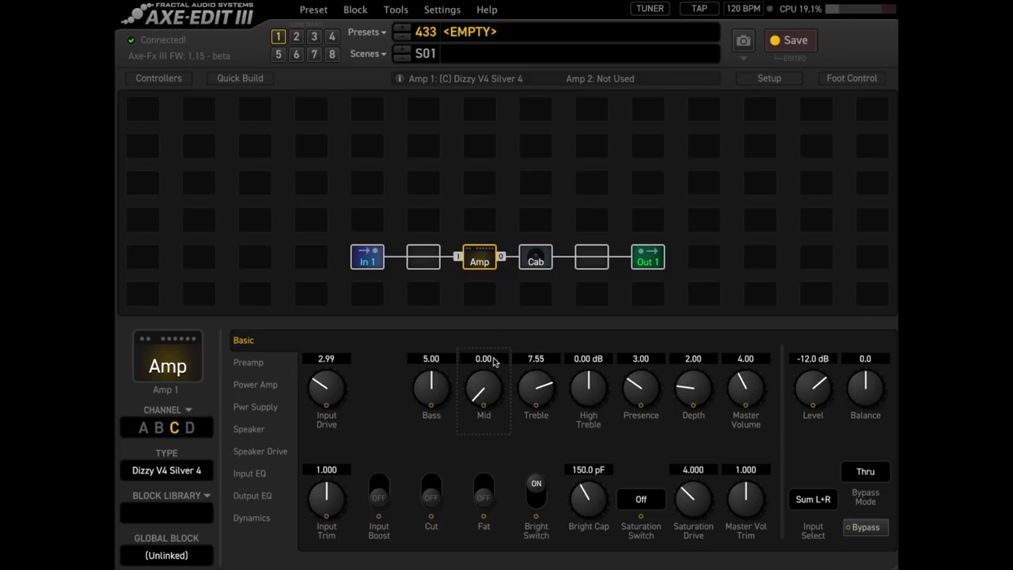
double_click(493, 359)
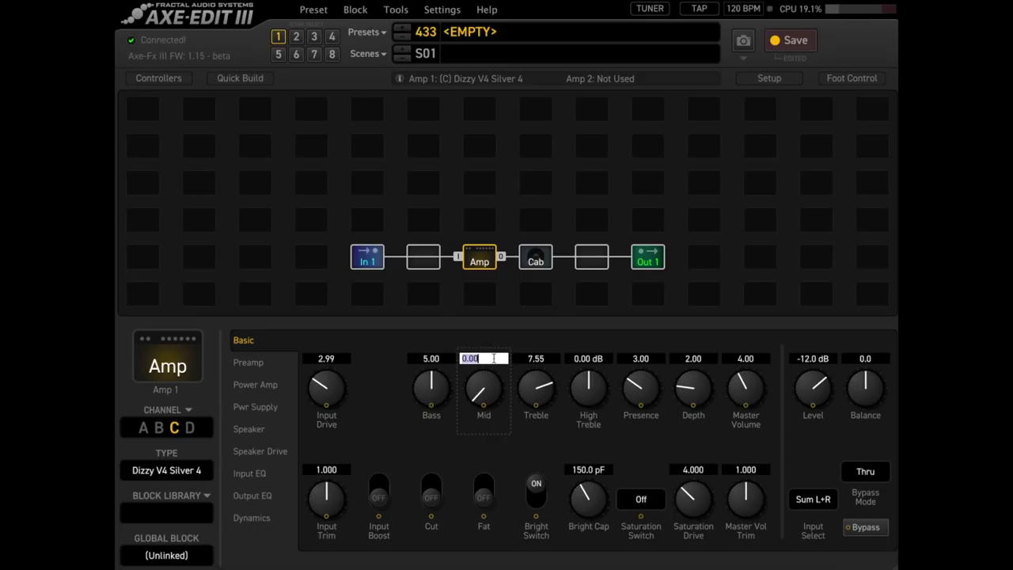
type("4")
key("Return")
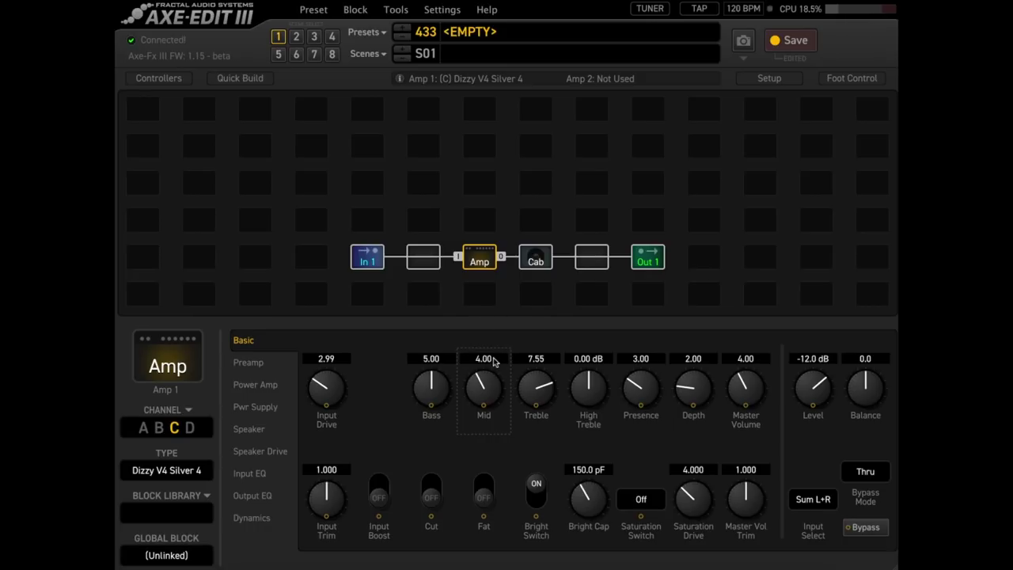
double_click(492, 358)
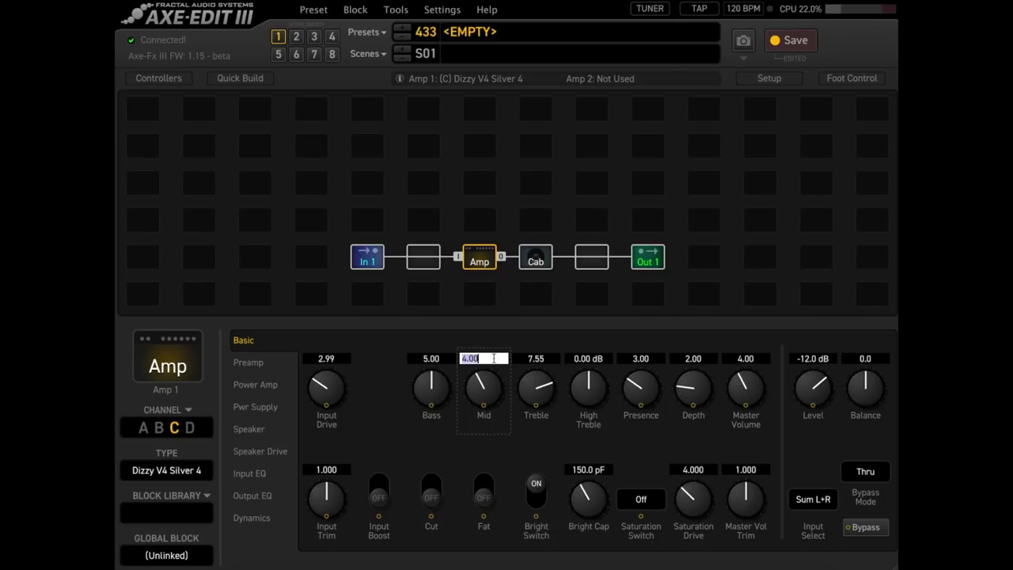
type("3")
key("Return")
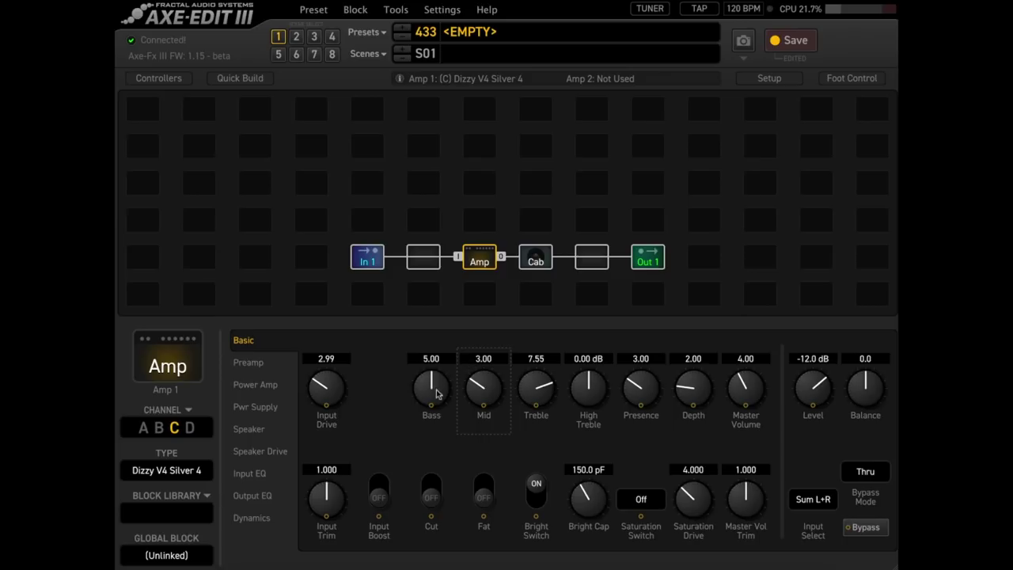
Sweep Bass to its maximum and minimum, then set it to 7.22.
left_click_drag(439, 394, 440, 332)
left_click(418, 390)
left_click_drag(438, 391, 441, 353)
Set the Boost Type to T808 Mod and switch Input Boost on.
left_click(258, 364)
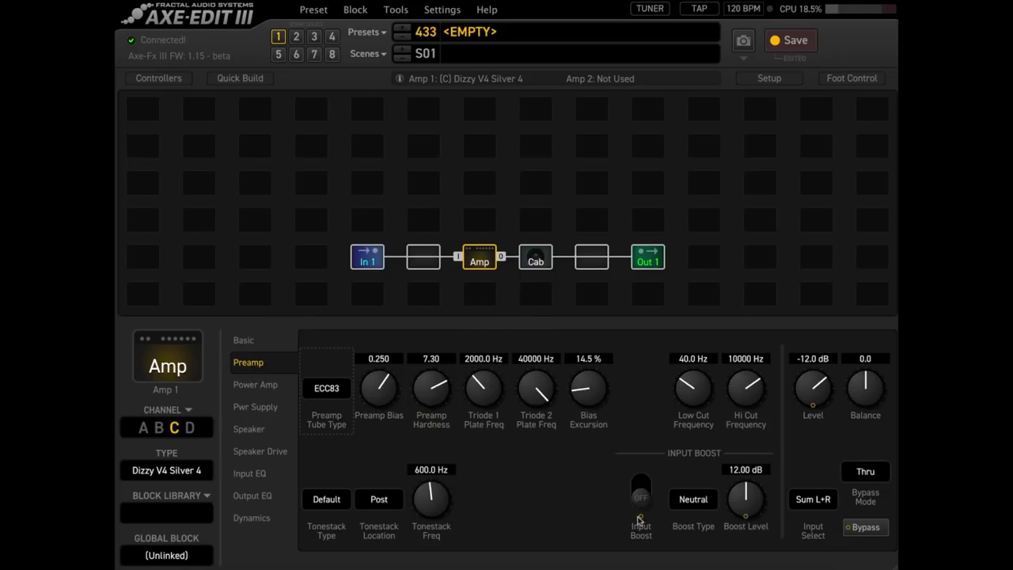
left_click(687, 508)
left_click(703, 480)
left_click(244, 342)
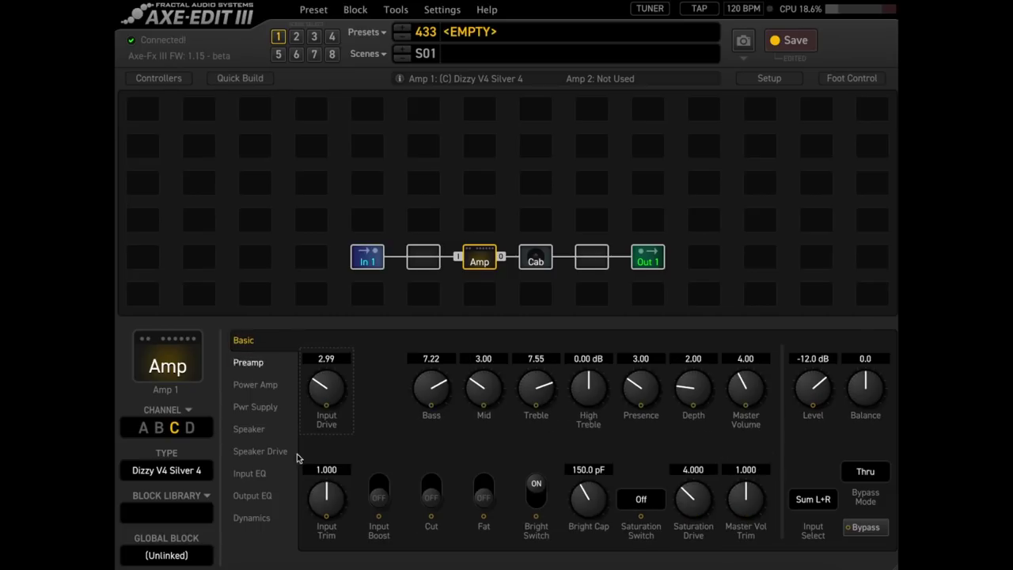
left_click(379, 486)
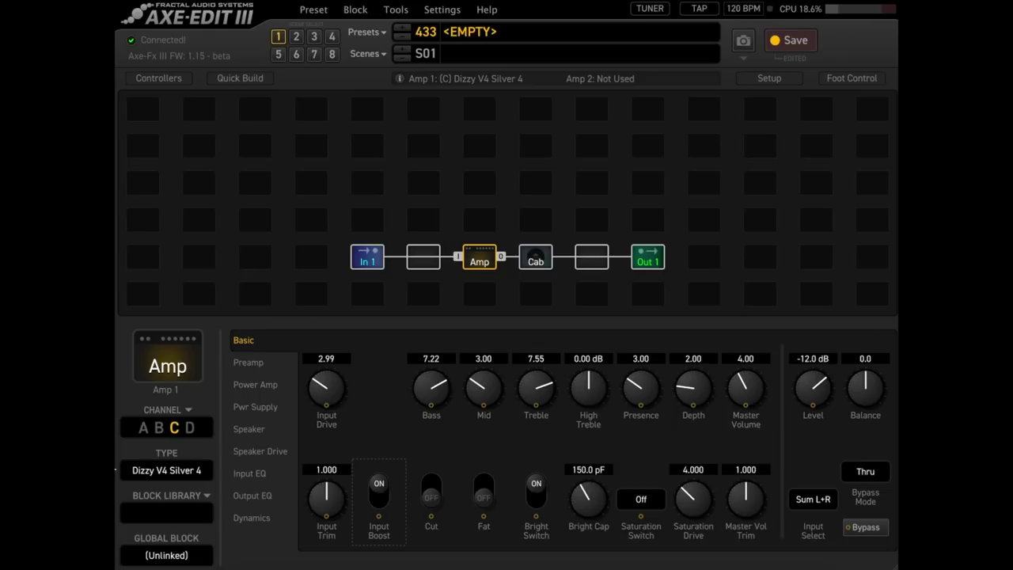
Change the Boost Type to Super OD and go back to the Basic controls.
left_click(249, 362)
left_click(698, 505)
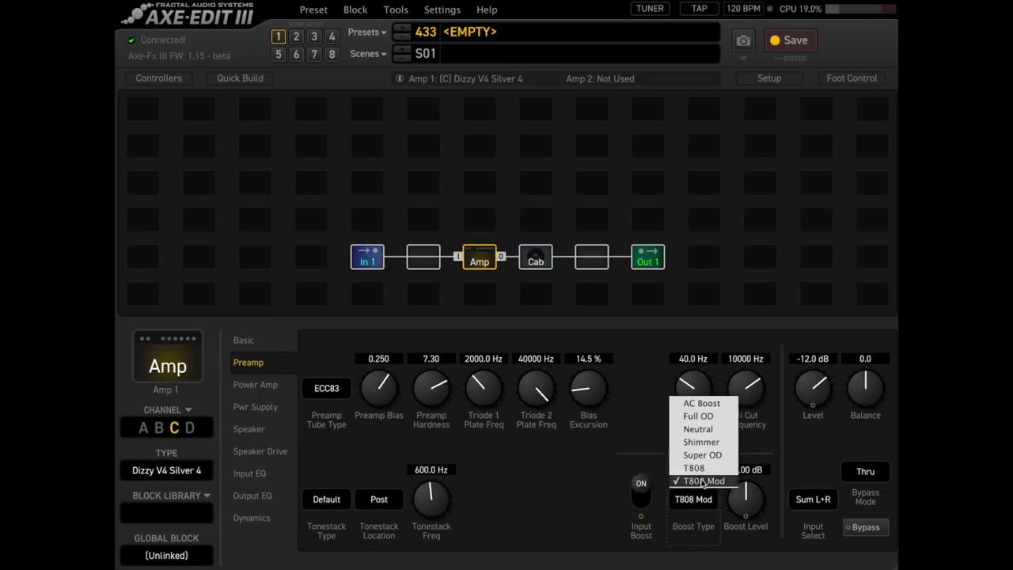
left_click(702, 452)
left_click(243, 341)
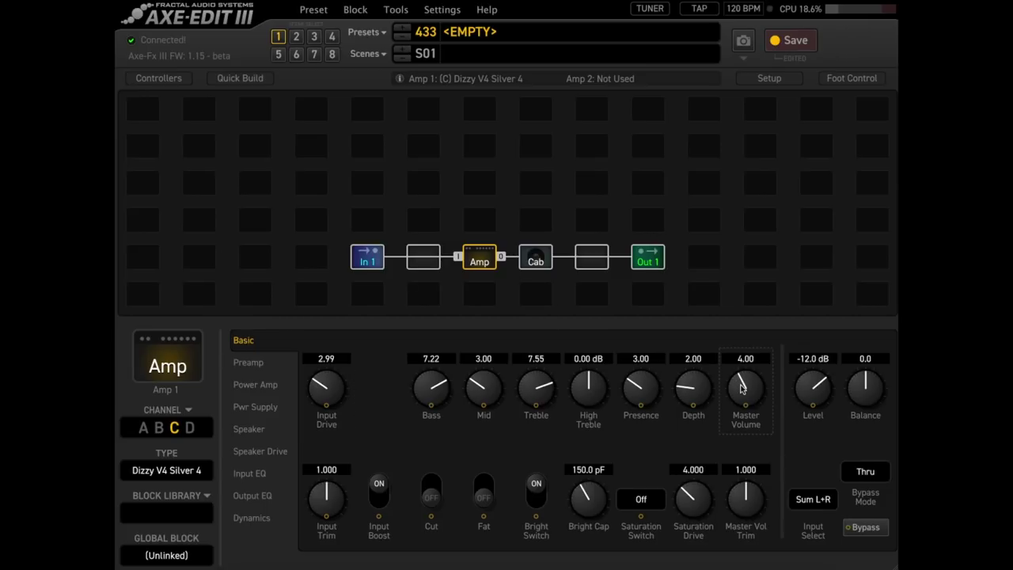
Set Master Volume to 6.01, output Level to -15.6 dB and Mid to 6.11.
double_click(815, 358)
left_click_drag(748, 401, 755, 338)
scroll(809, 418, "down", 8)
left_click_drag(807, 413, 807, 389)
left_click_drag(484, 386, 510, 289)
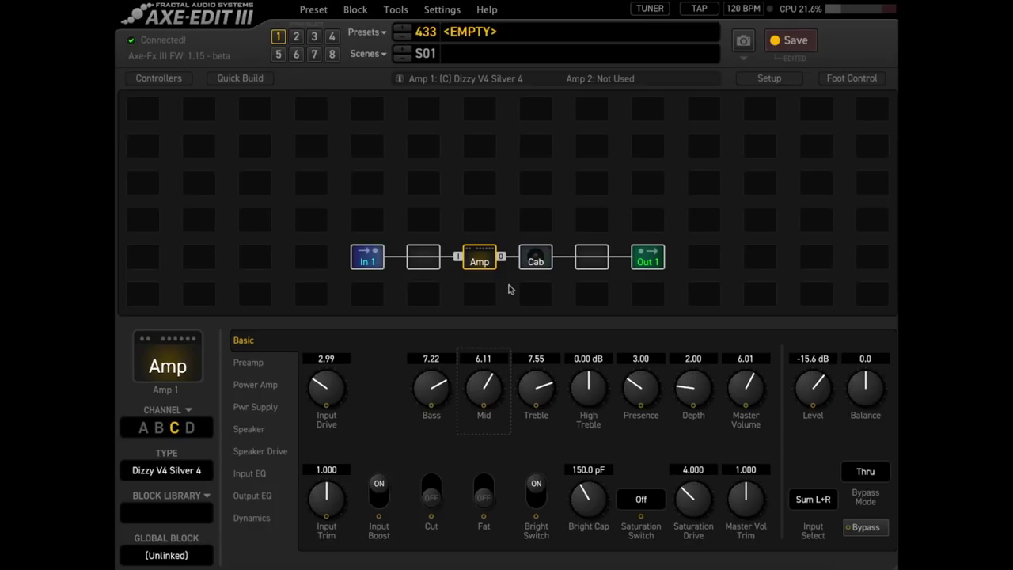
Switch to Dizzy V4 Silver 3, Presence 3.28, Master Volume 5.79, and turn Input Boost on.
left_click(188, 471)
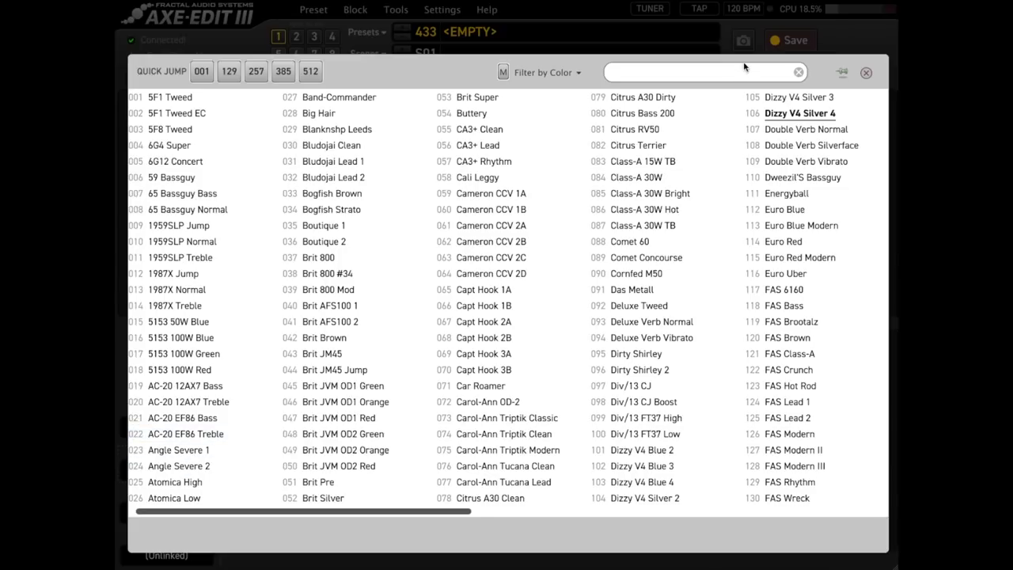
left_click(812, 99)
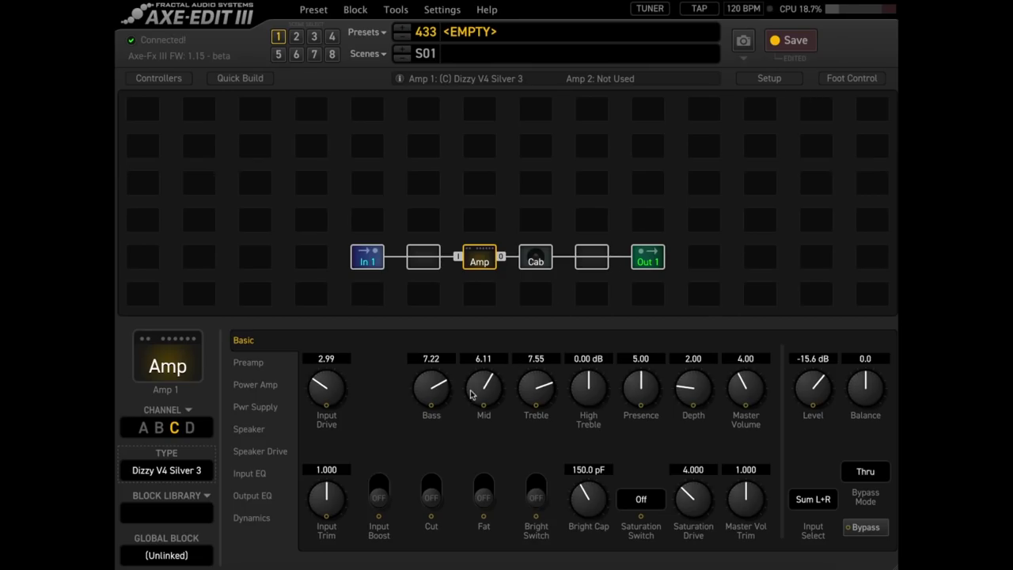
left_click_drag(640, 386, 616, 437)
left_click_drag(758, 390, 765, 336)
left_click(377, 486)
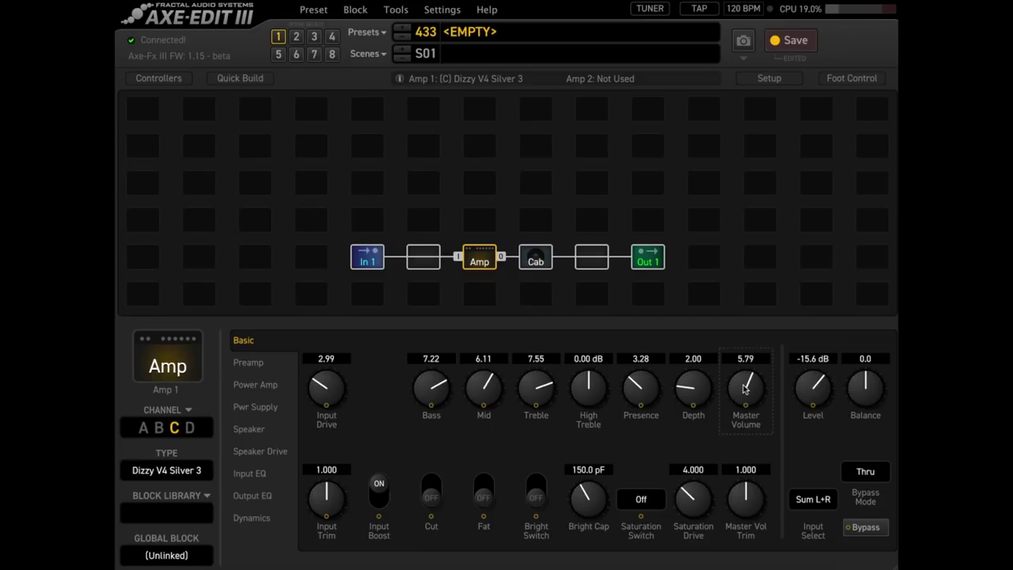
Nudge Master Volume up to 6.19.
left_click_drag(744, 387, 746, 383)
Switch to Dizzy V4 Silver 2, raise Master Volume, Treble to 8.61 and Mid to 6.87.
left_click(202, 475)
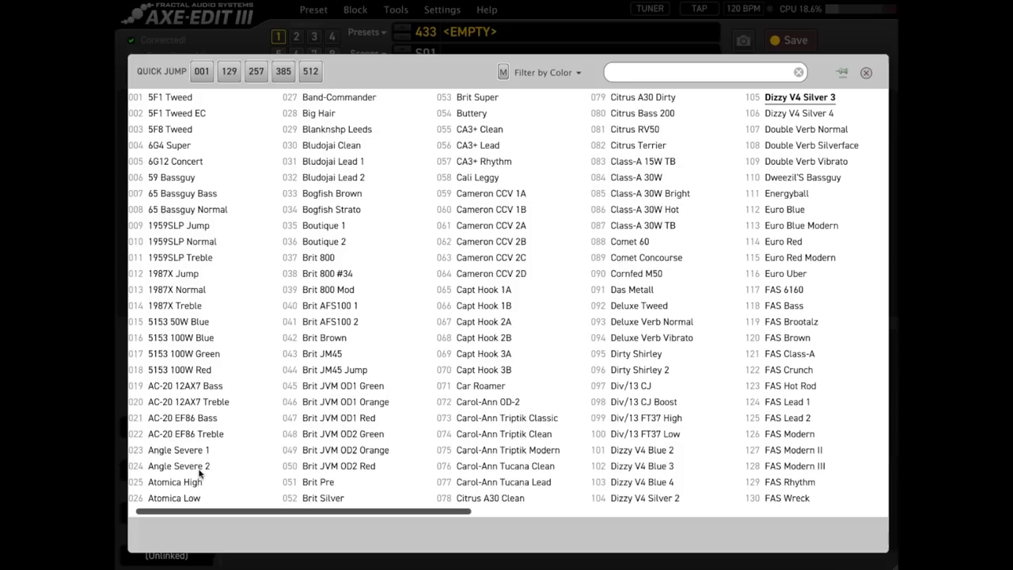
left_click(675, 497)
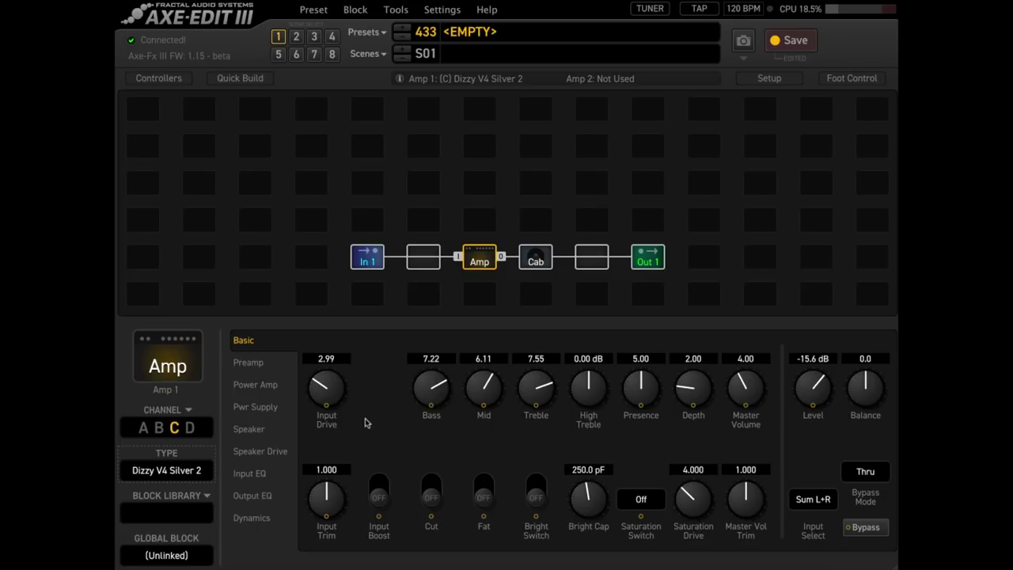
left_click_drag(745, 388, 757, 284)
left_click_drag(538, 383, 537, 358)
left_click_drag(490, 386, 499, 366)
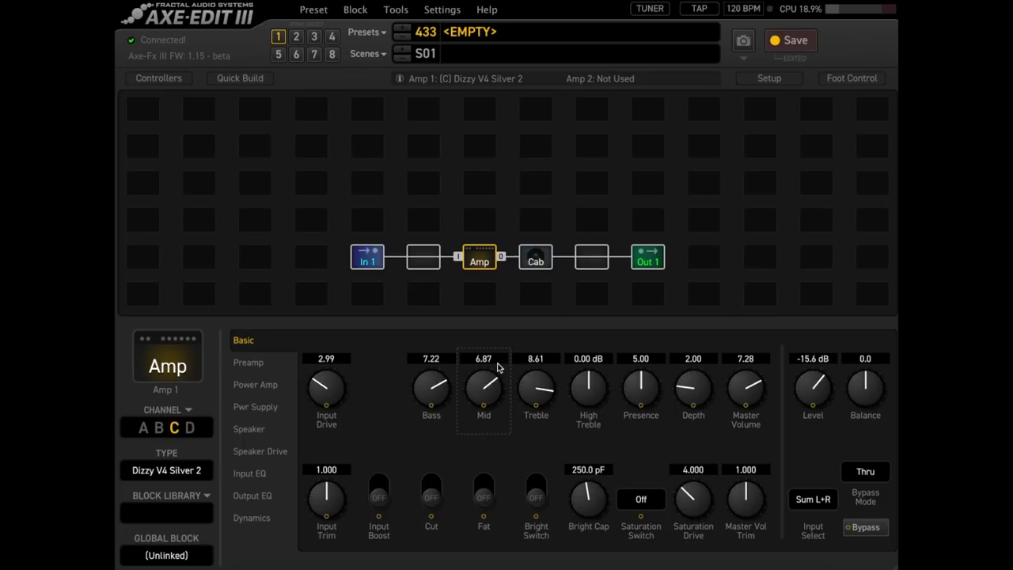
Set Input Drive 6.75, Presence 3.37, Bass 3.38 and turn Input Boost on.
left_click_drag(340, 388, 345, 337)
left_click_drag(638, 392, 632, 436)
left_click_drag(432, 388, 435, 470)
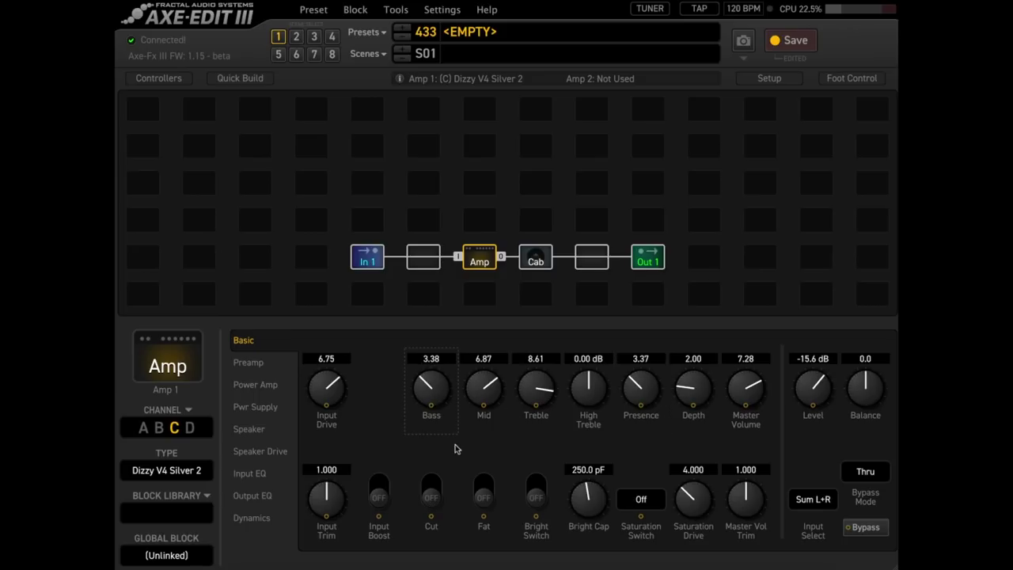
left_click(382, 482)
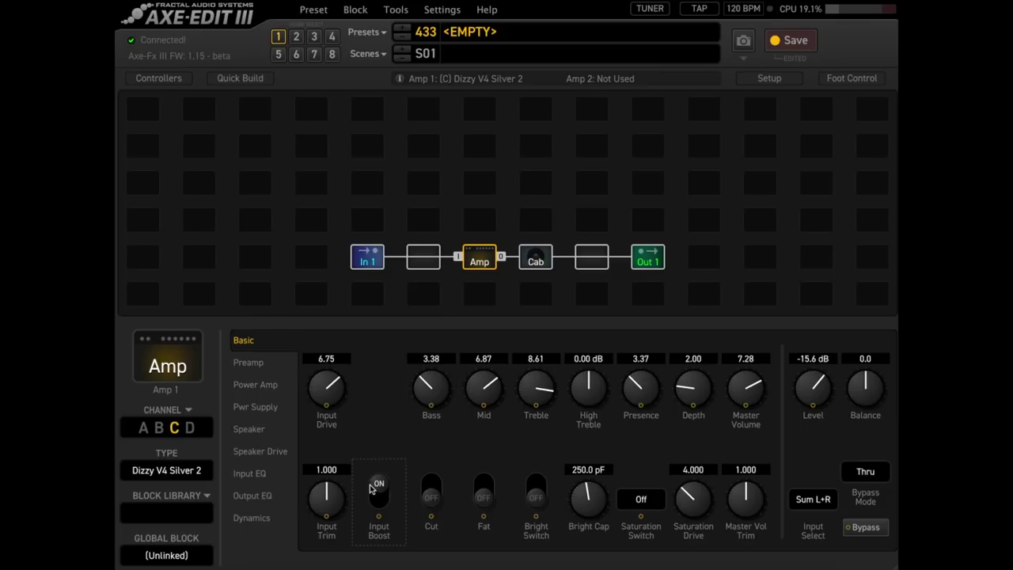
Lower the Dizzy V4 Silver 2 Input Drive from 6.75 to 5.28, keeping Input Boost on.
left_click_drag(328, 405, 368, 409)
Try the Dizzy V4 Blue 2 amp model with Master Volume raised to 6.33.
left_click(196, 475)
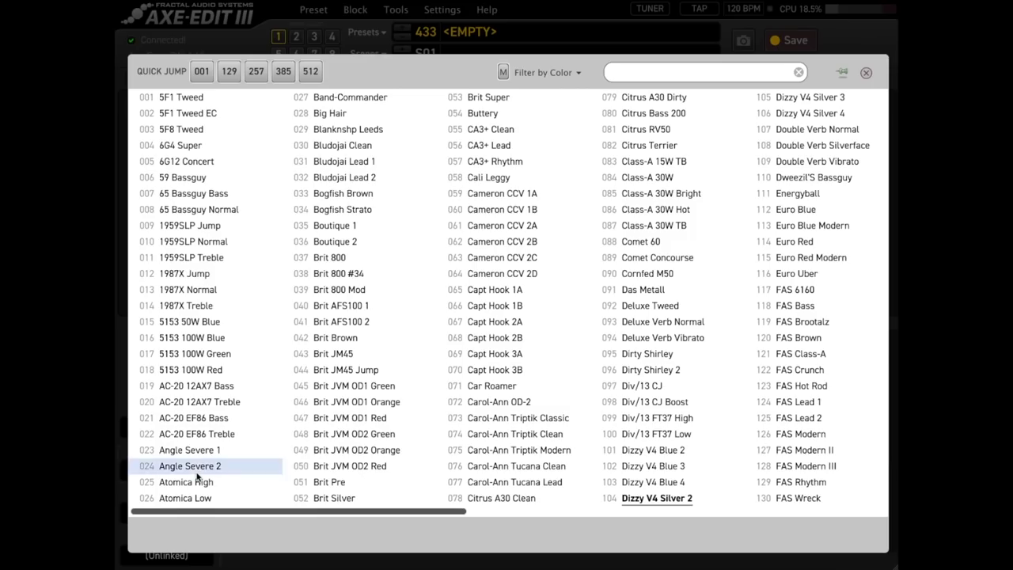
left_click(641, 447)
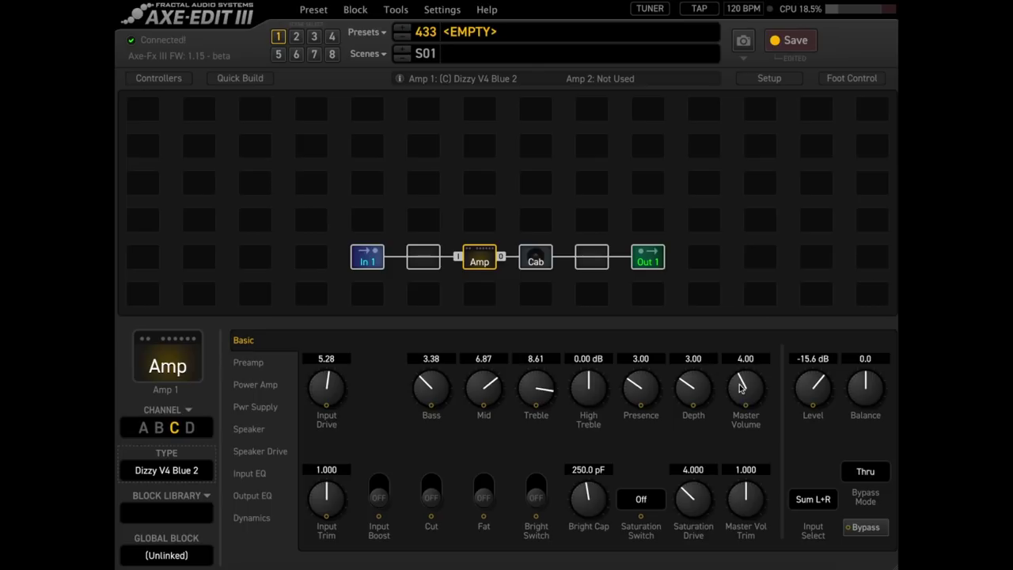
left_click_drag(739, 384, 754, 295)
Switch to Dizzy V4 Blue 4 and set Master Volume to 5.79.
left_click(188, 474)
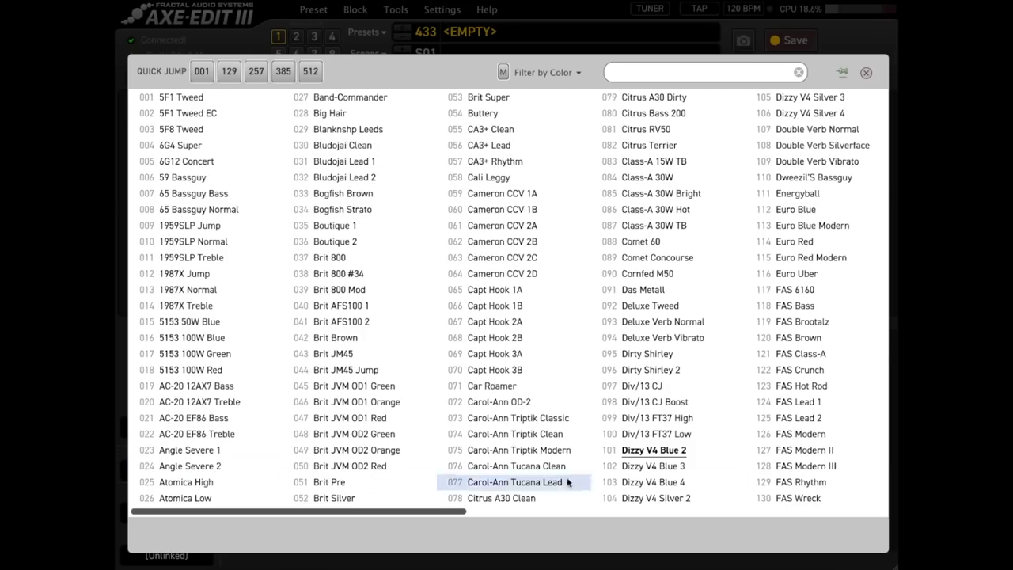
left_click(649, 482)
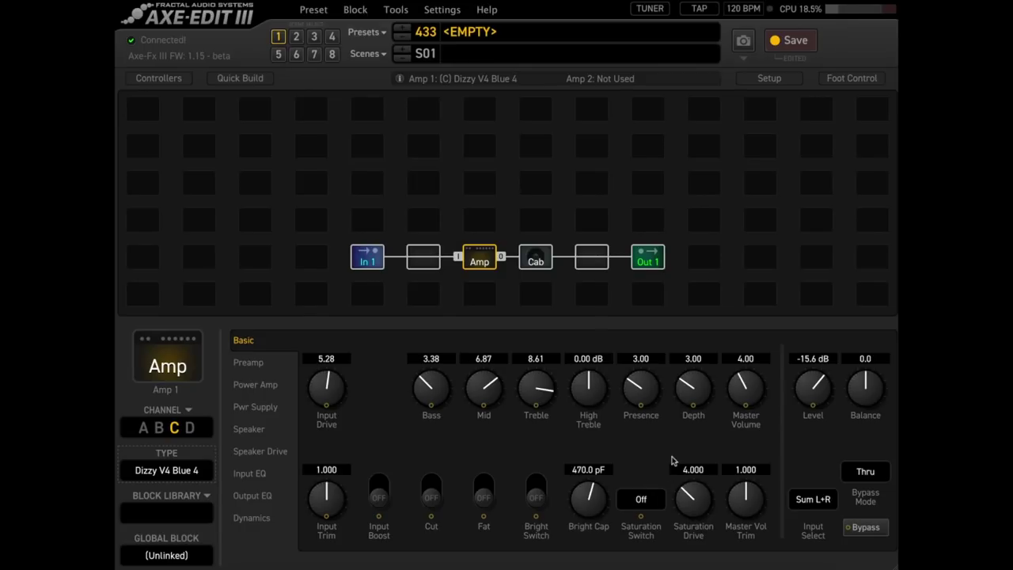
left_click_drag(764, 396, 767, 340)
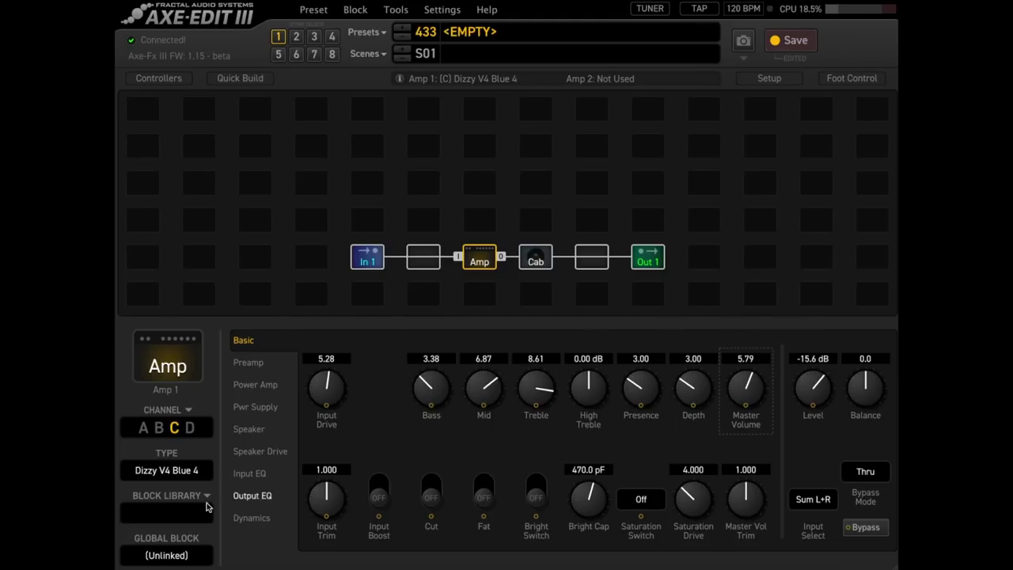
Change the amp model from Dizzy V4 Blue 4 to Herbie Ch2+ in the amp grid.
left_click(181, 472)
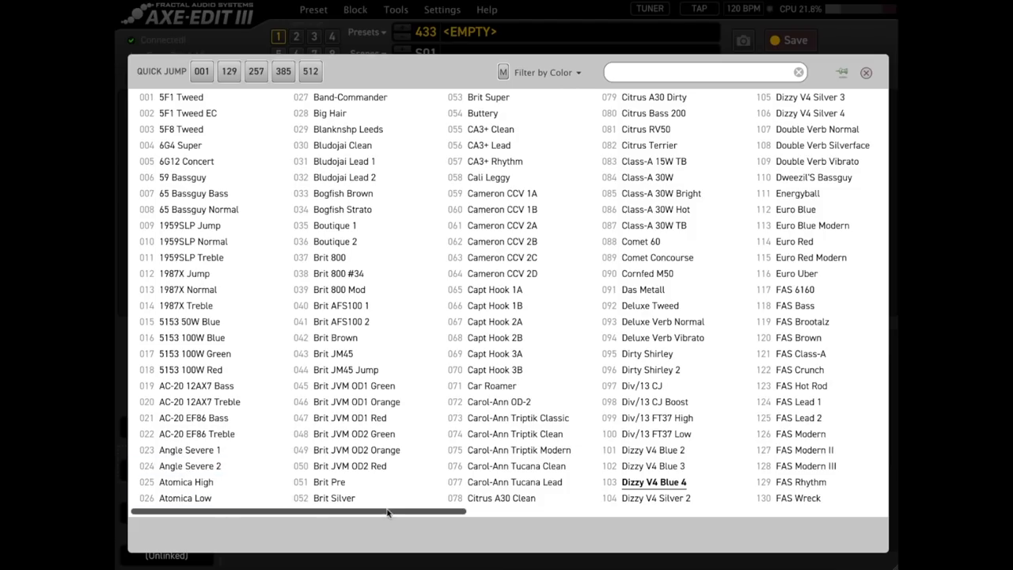
left_click_drag(393, 514, 472, 517)
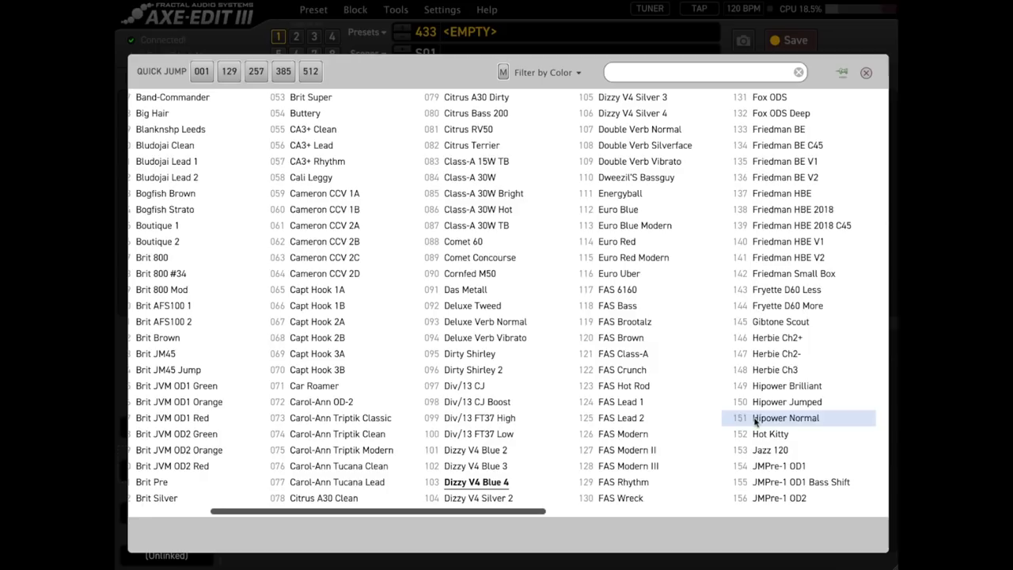
left_click(797, 346)
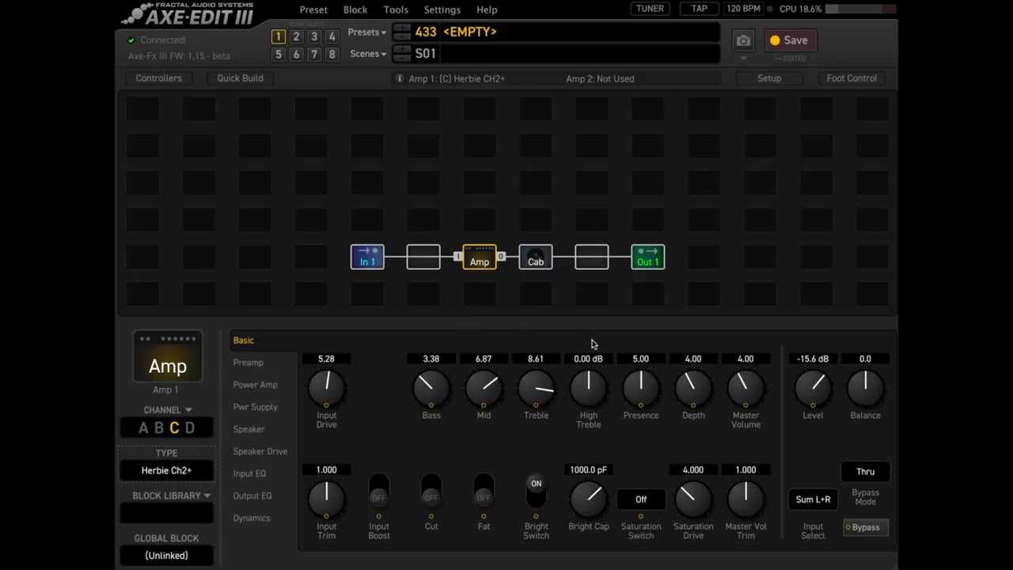
double_click(805, 358)
Set Herbie Ch2+ Level to -12 dB, Bass 4.79, Mid 3.97, Treble 6.55, and turn on Input Boost.
type("-12")
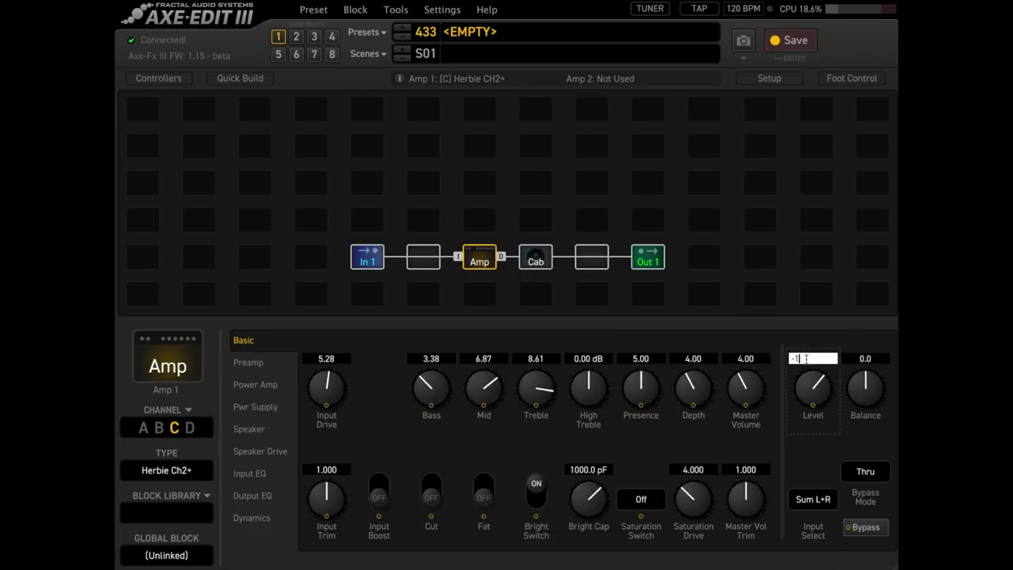
key("Return")
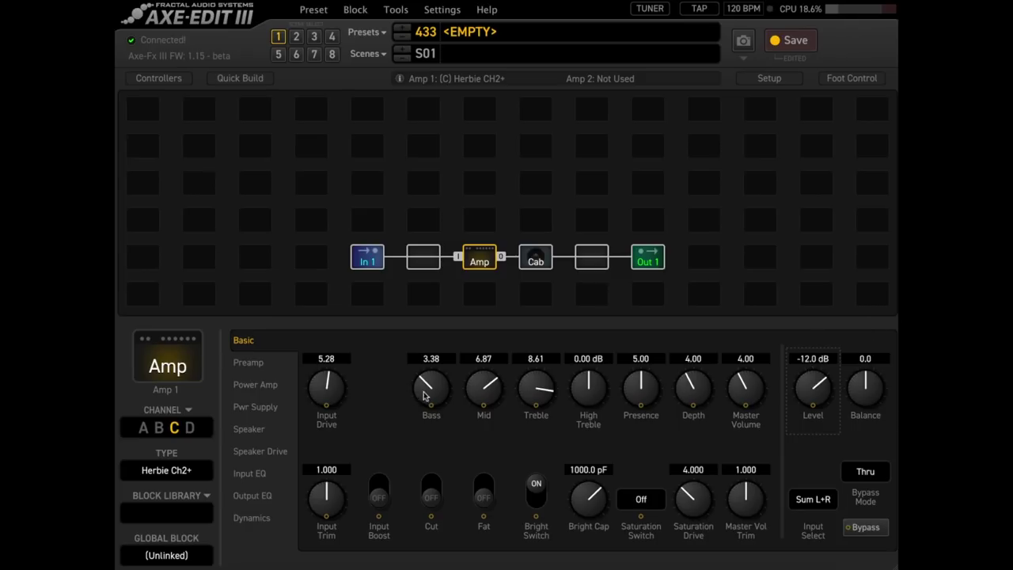
left_click_drag(426, 396, 430, 350)
left_click_drag(491, 384, 483, 456)
left_click_drag(532, 392, 520, 450)
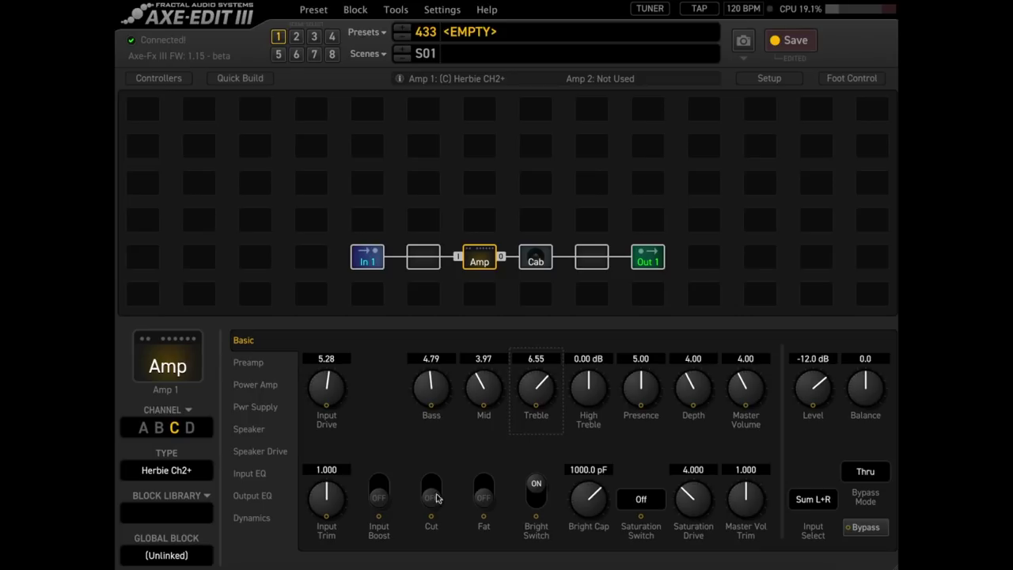
left_click(383, 487)
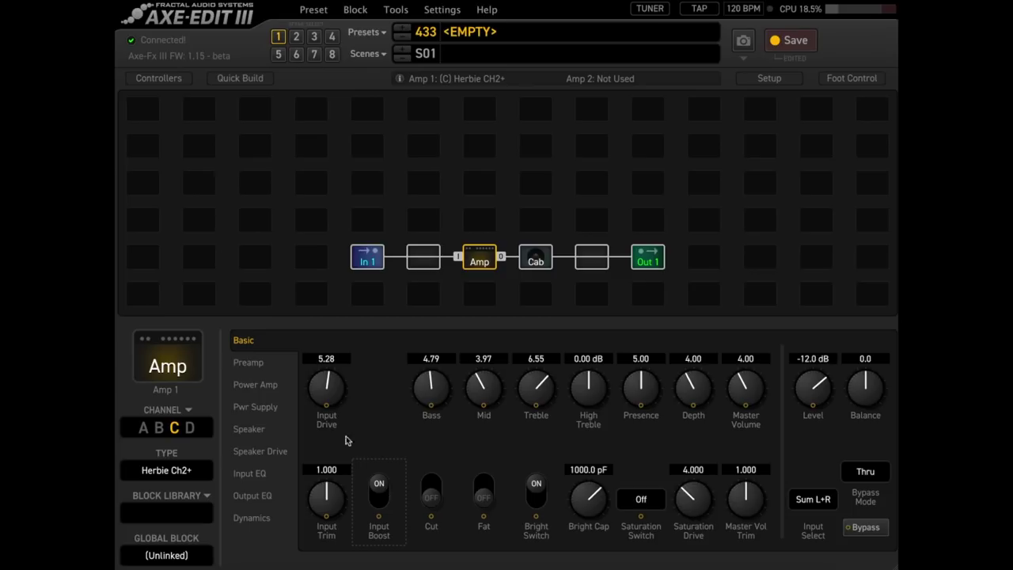
Drop Input Drive to 2.27, raise Treble to 7.15, lower Presence slightly, and nudge Master Volume up.
left_click_drag(321, 406, 307, 485)
scroll(307, 484, "down", 1)
left_click_drag(542, 390, 538, 379)
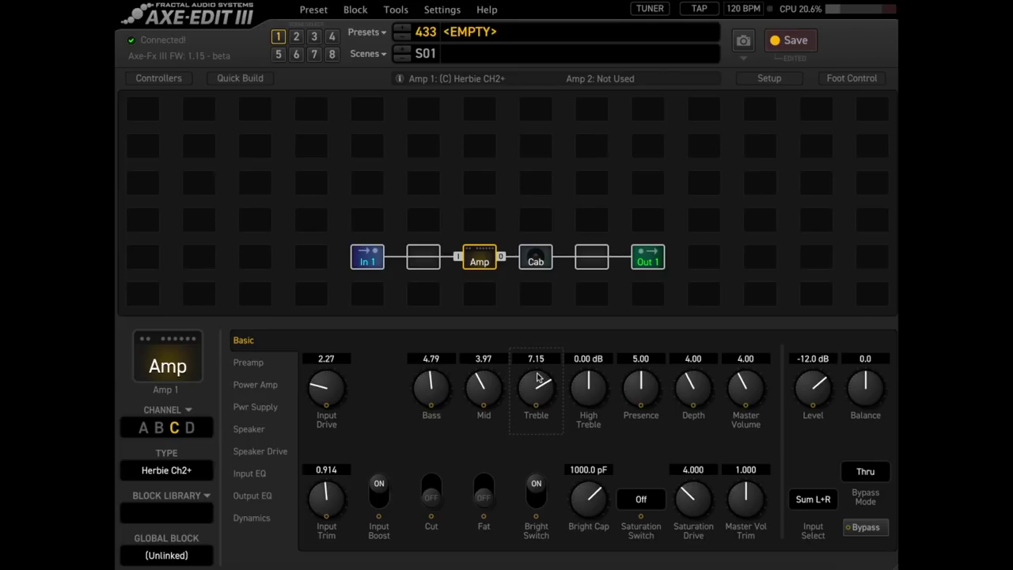
left_click_drag(647, 390, 639, 417)
left_click_drag(755, 391, 761, 361)
Set Bass 6.33, Mid 6.85, Treble 8.07, more Depth, Master 2.77, Input Drive 3.37, Level -3.5 dB.
left_click_drag(433, 396, 444, 339)
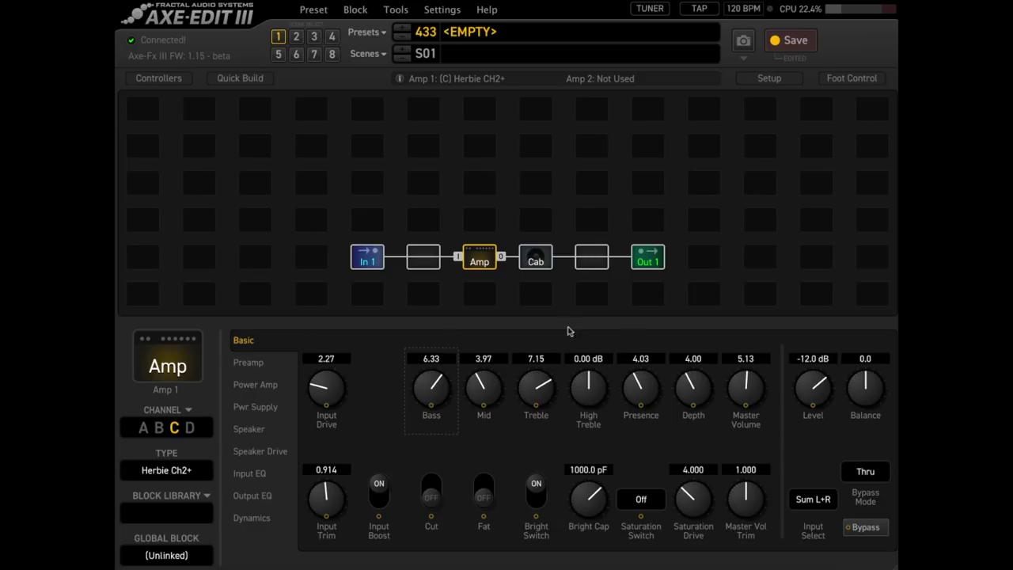
left_click_drag(543, 393, 537, 360)
left_click_drag(490, 393, 501, 302)
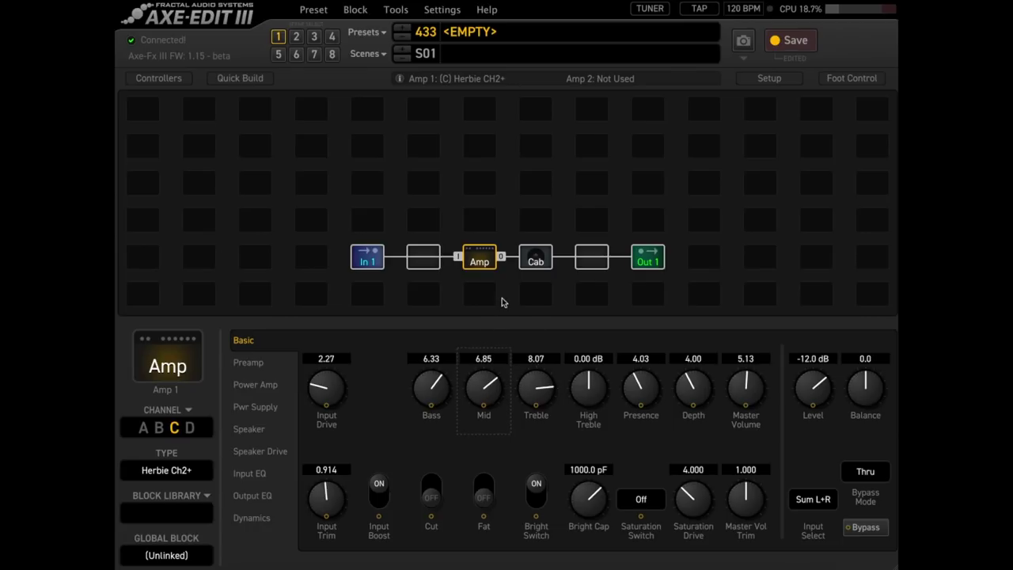
left_click_drag(686, 397, 689, 417)
left_click_drag(743, 385, 734, 439)
left_click_drag(815, 386, 815, 373)
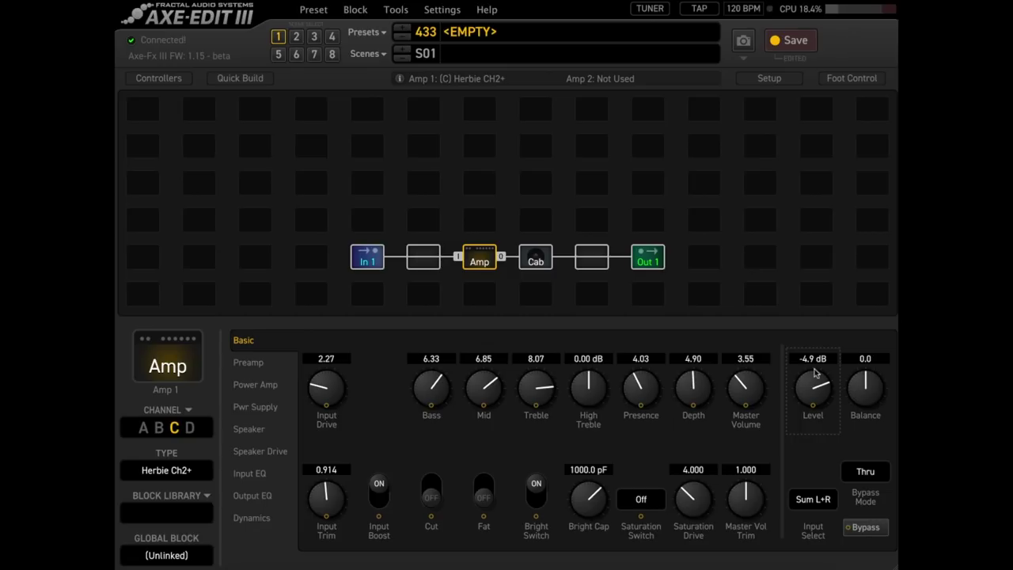
left_click_drag(815, 374, 741, 409)
left_click_drag(323, 406, 332, 361)
left_click_drag(800, 391, 800, 380)
Switch to Herbie Ch3, set Master Volume 2.80, turn Input Boost on, lower Level, cut Mid to 3.03.
left_click(196, 475)
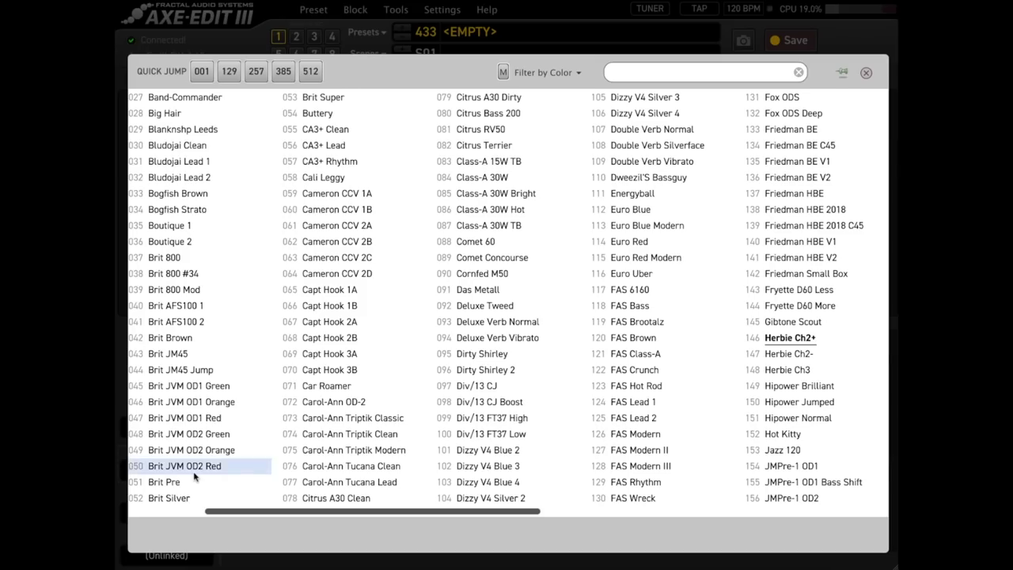
left_click(773, 376)
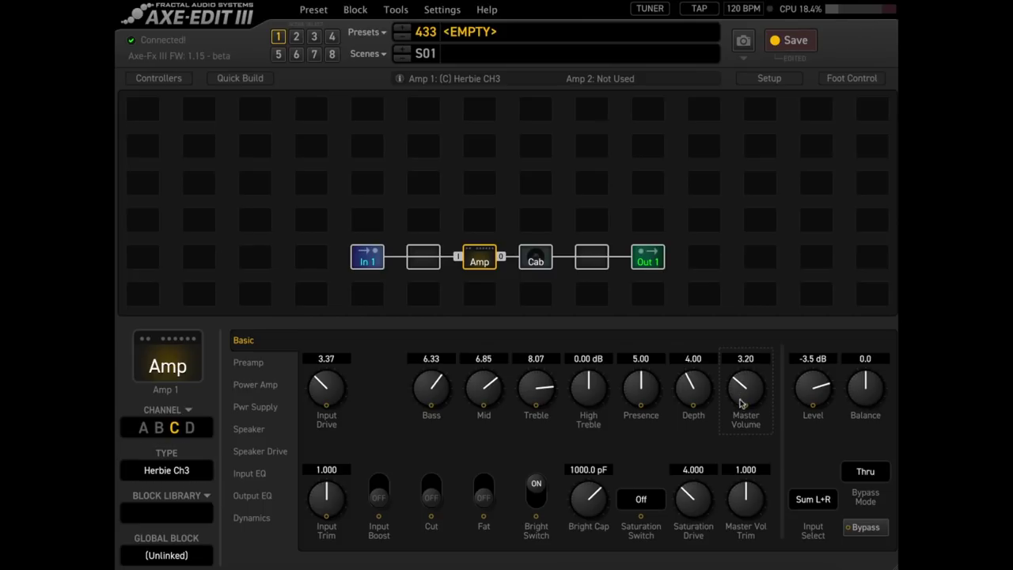
scroll(740, 409, "down", 4)
left_click(387, 489)
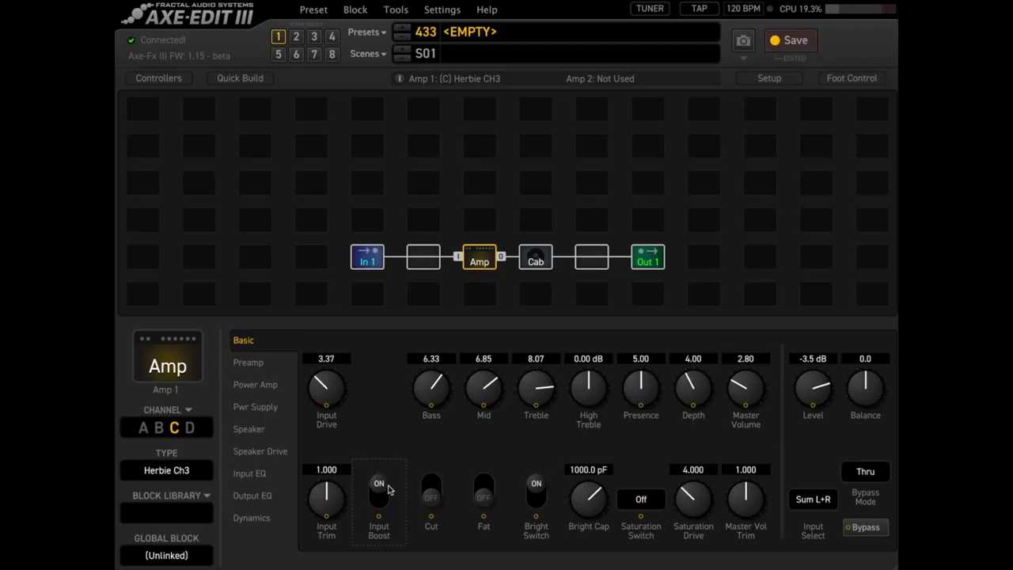
scroll(823, 401, "down", 5)
left_click_drag(479, 404, 467, 509)
Raise the Herbie Ch3 Master Volume to 6.15 and settle the output Level at -16.3 dB.
left_click_drag(809, 405, 798, 437)
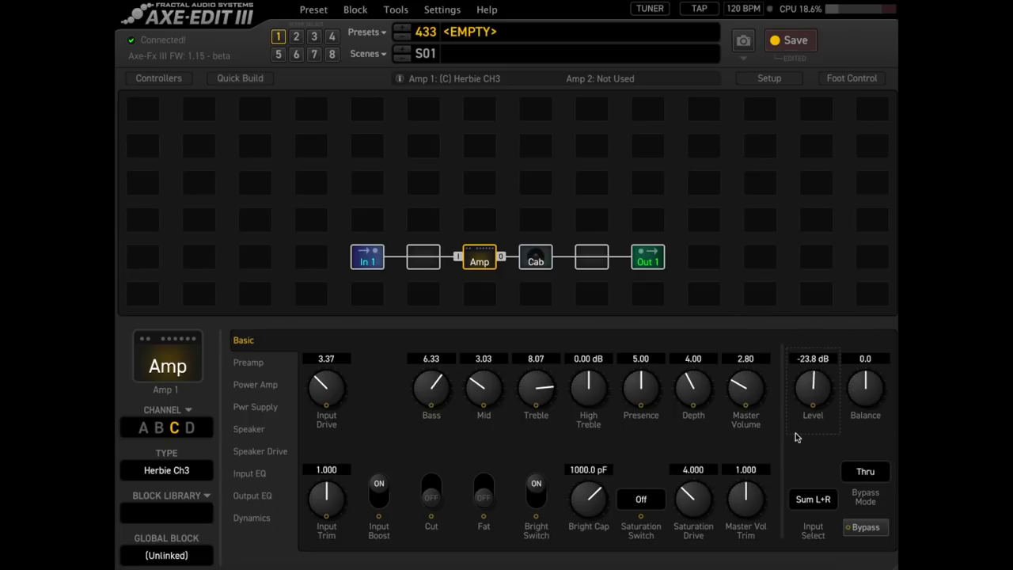
left_click_drag(751, 393, 756, 278)
left_click_drag(825, 387, 826, 366)
left_click_drag(803, 393, 809, 381)
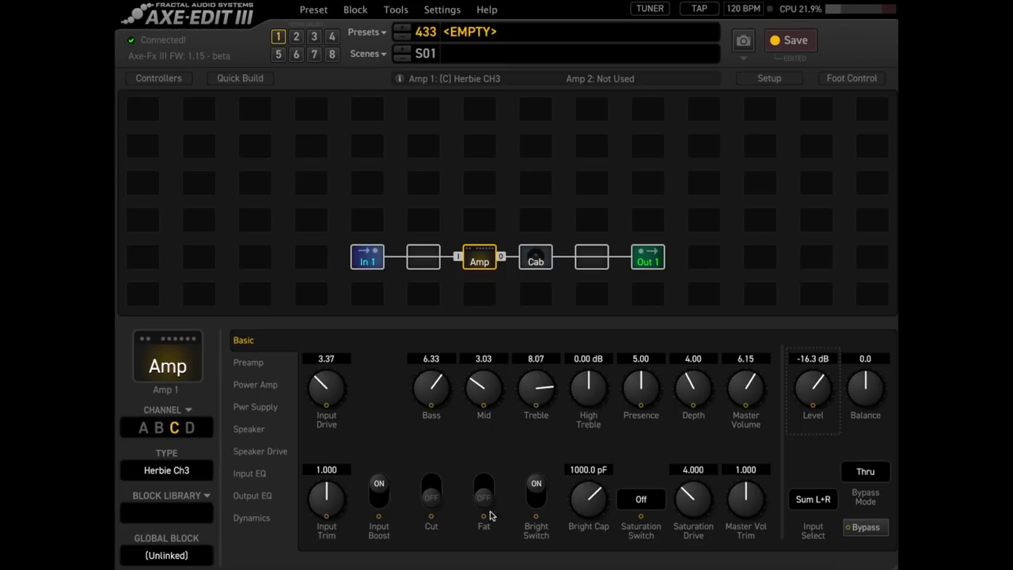
left_click(248, 475)
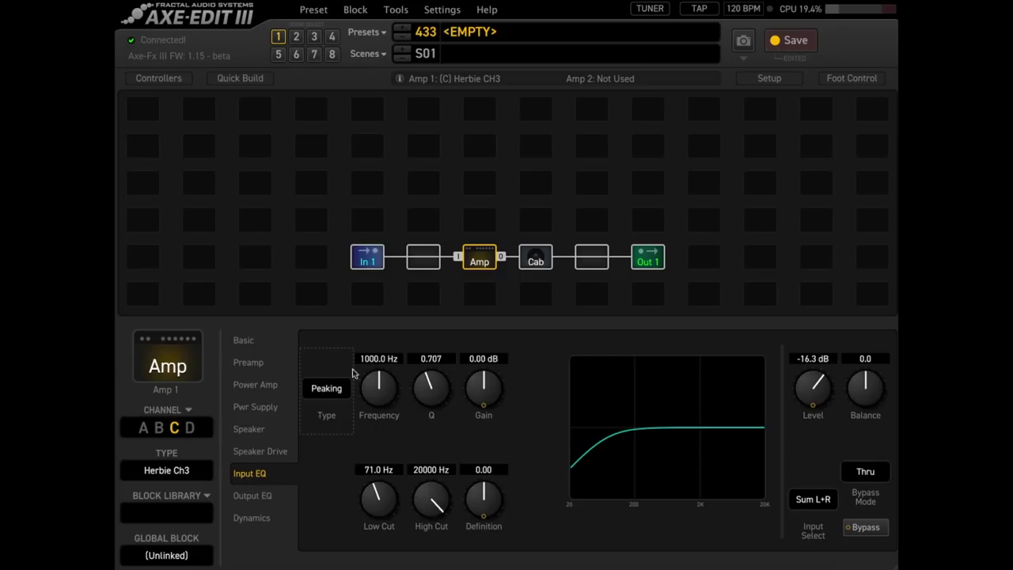
Set the Input EQ frequency to 852.26 Hz and boost its gain to 6.00 dB.
mouse_move(375, 386)
left_mouse_down()
mouse_move(370, 406)
mouse_move(371, 395)
left_mouse_up()
left_click_drag(481, 386, 498, 361)
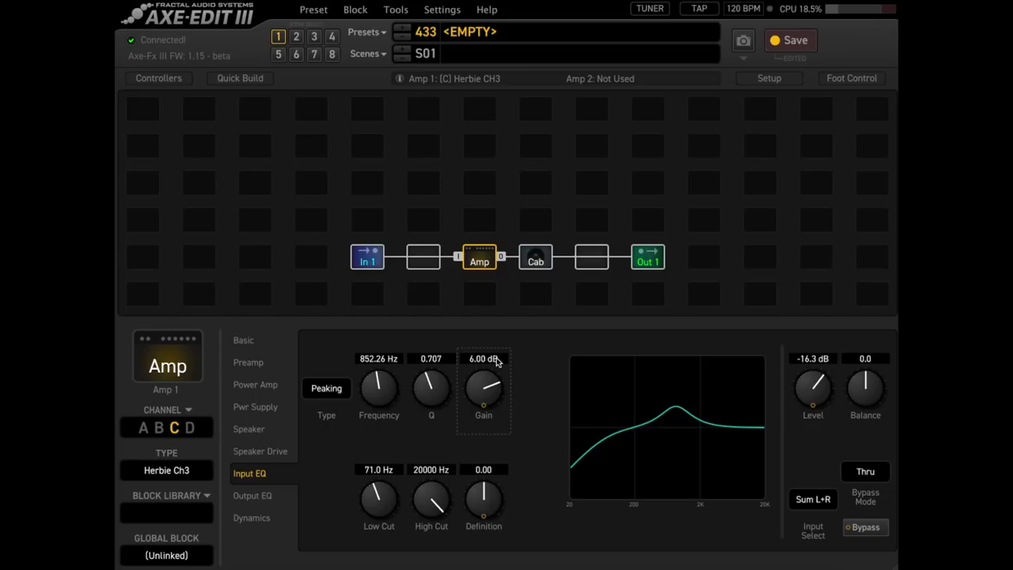
Set the output Level to -10.8 dB on the Basic page and switch the amp to Herbie Ch2-.
left_click(260, 345)
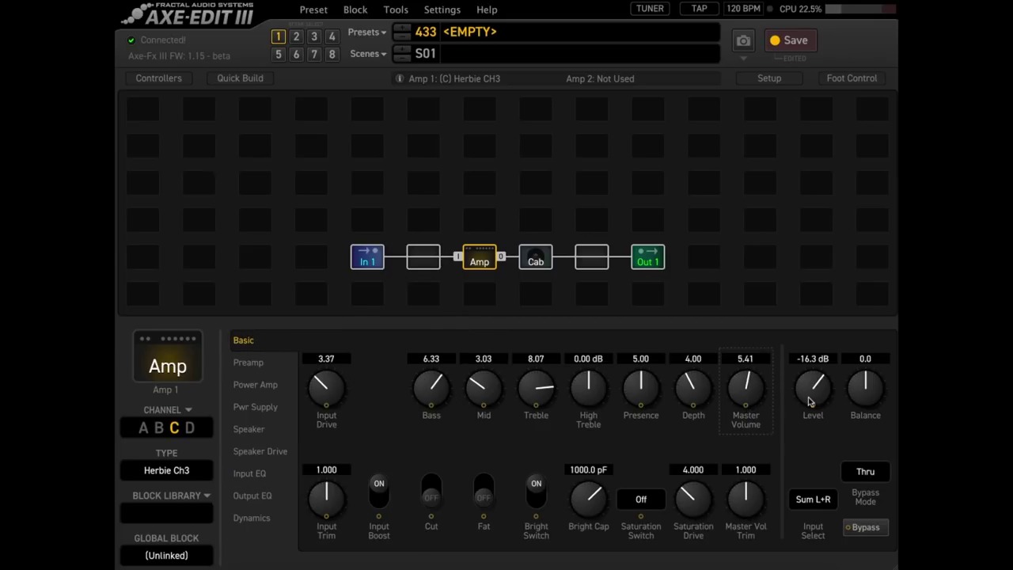
left_click_drag(810, 400, 809, 393)
left_click(185, 473)
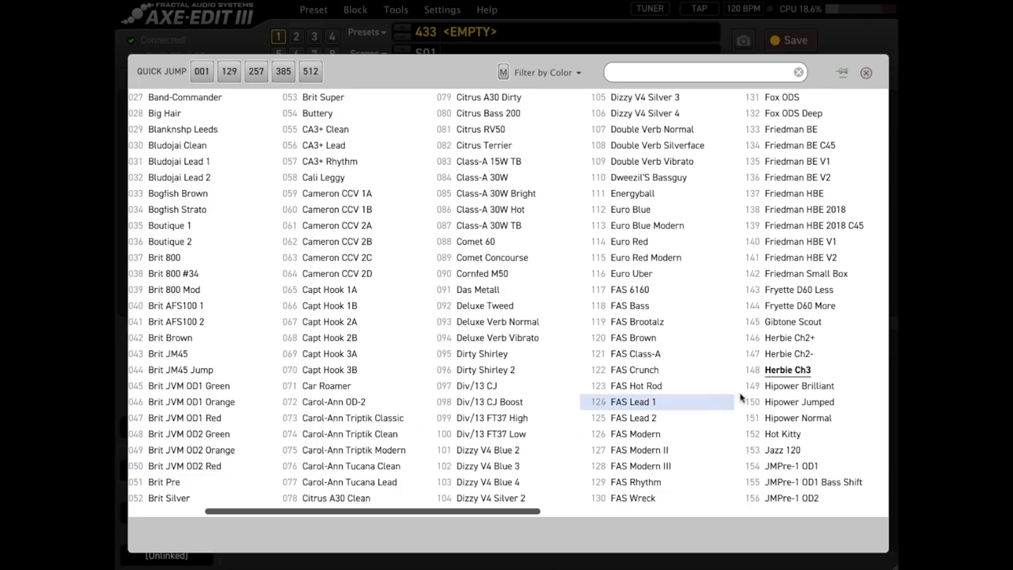
left_click(799, 353)
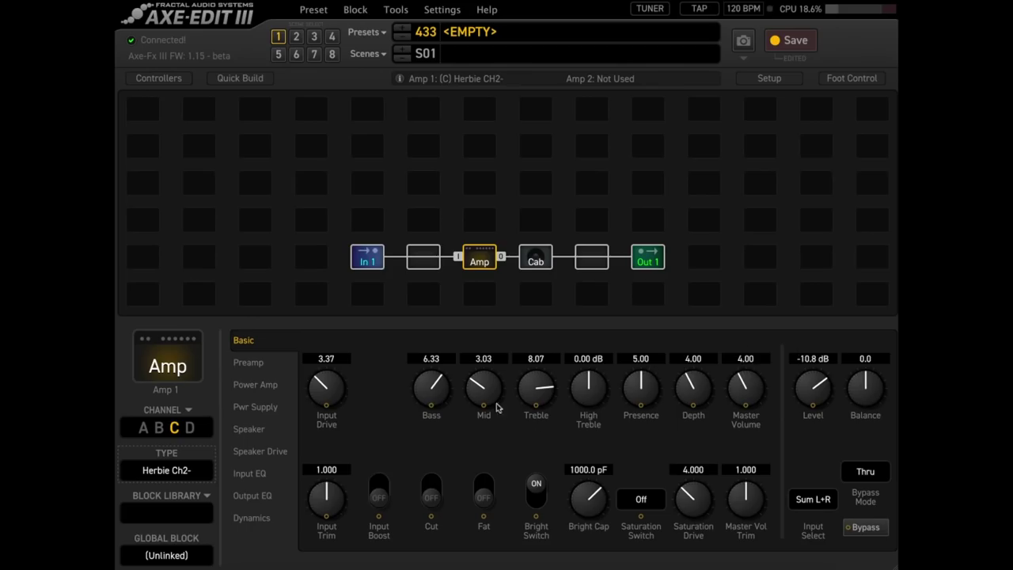
Raise the Herbie Ch2- Input Drive to 7.95 and turn Input Boost on.
left_click_drag(334, 392, 325, 418)
left_click_drag(333, 403, 355, 331)
left_click_drag(326, 386, 332, 295)
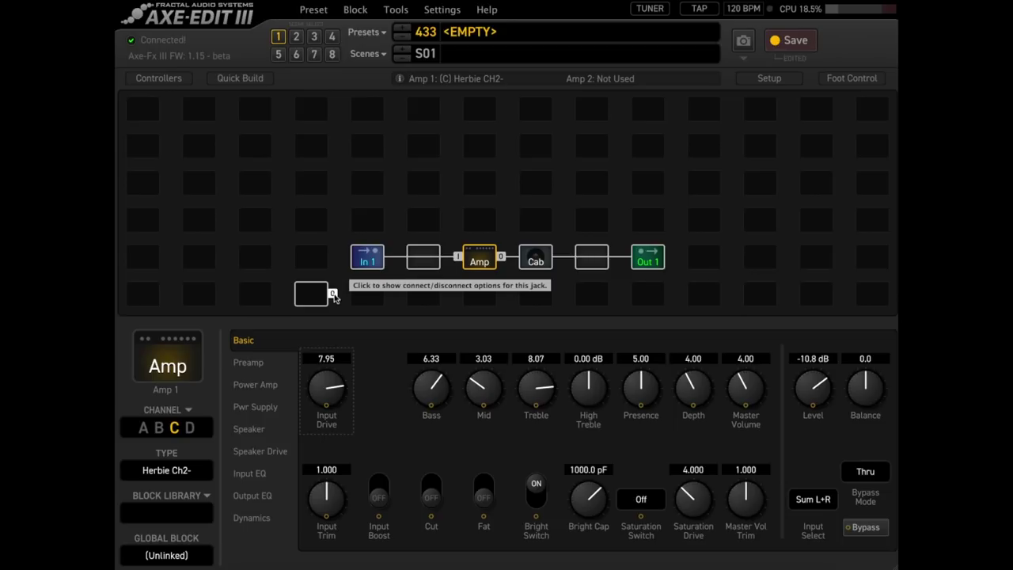
left_click(379, 486)
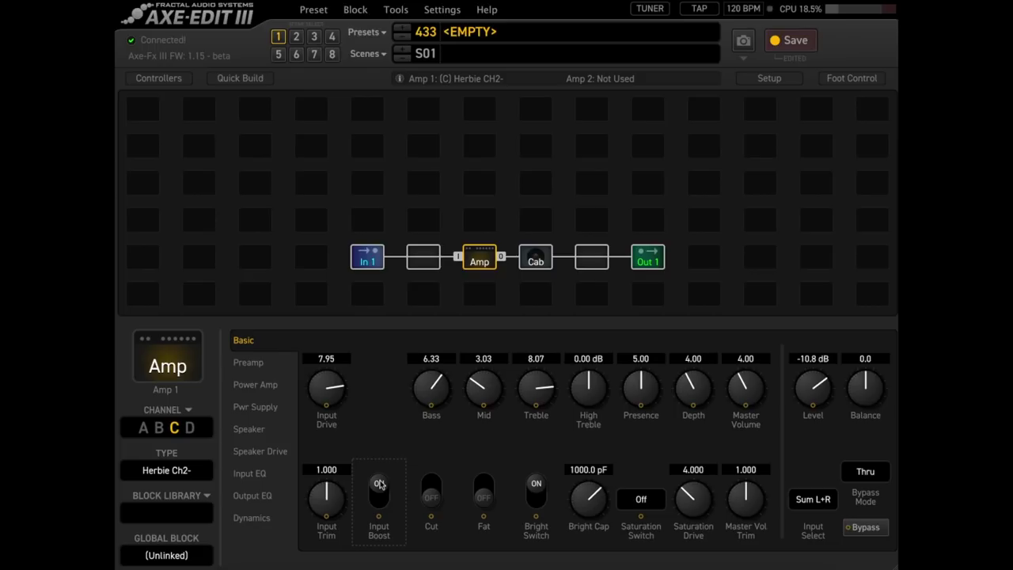
Try Herbie Ch2+ with Input Boost on and Master Volume at 4.57.
left_click(198, 475)
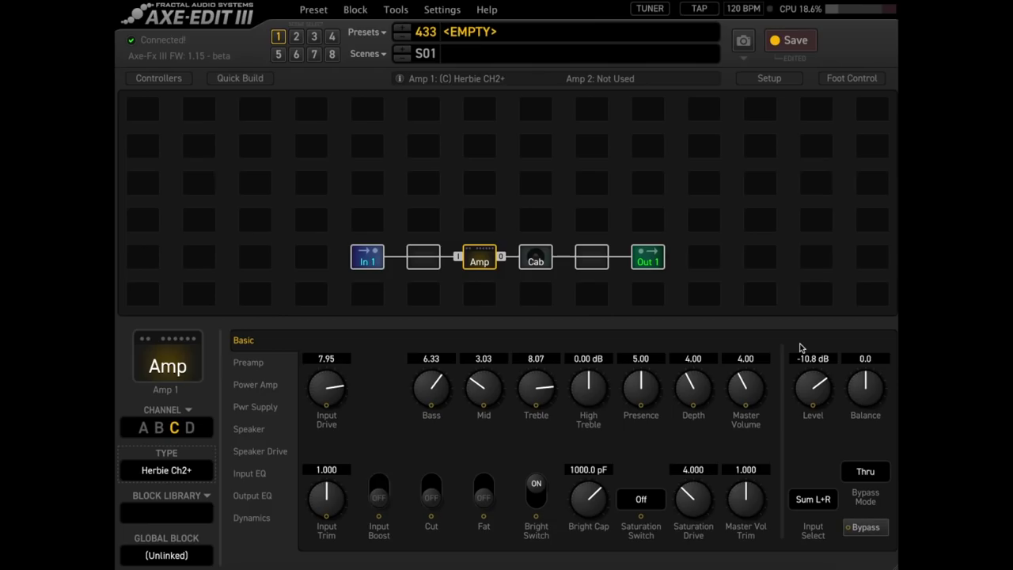
left_click(383, 489)
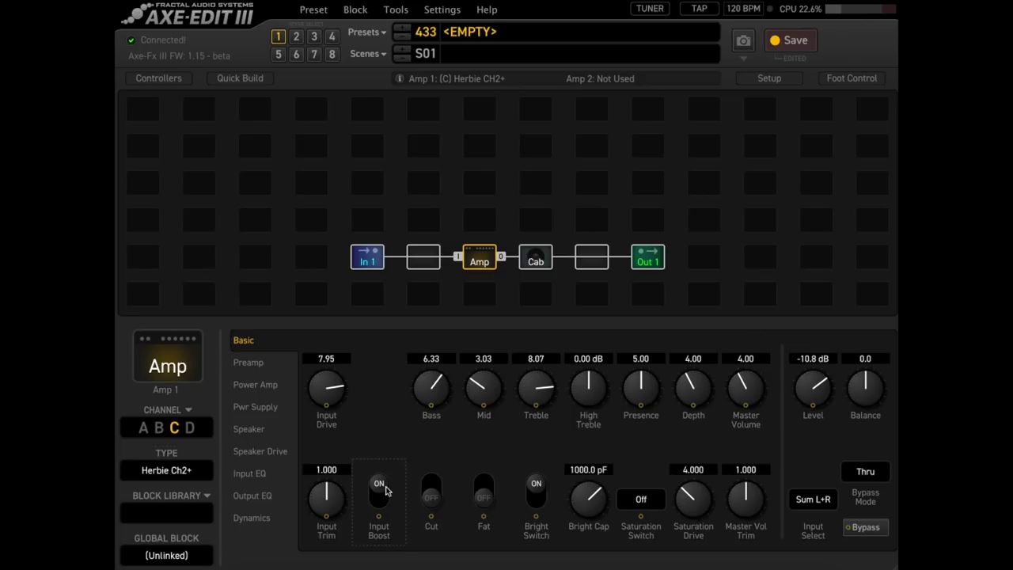
left_click_drag(751, 392, 756, 367)
Return to Herbie Ch2- and set Master Volume to 4.99.
left_click(199, 474)
left_click(805, 353)
left_click_drag(746, 389, 757, 368)
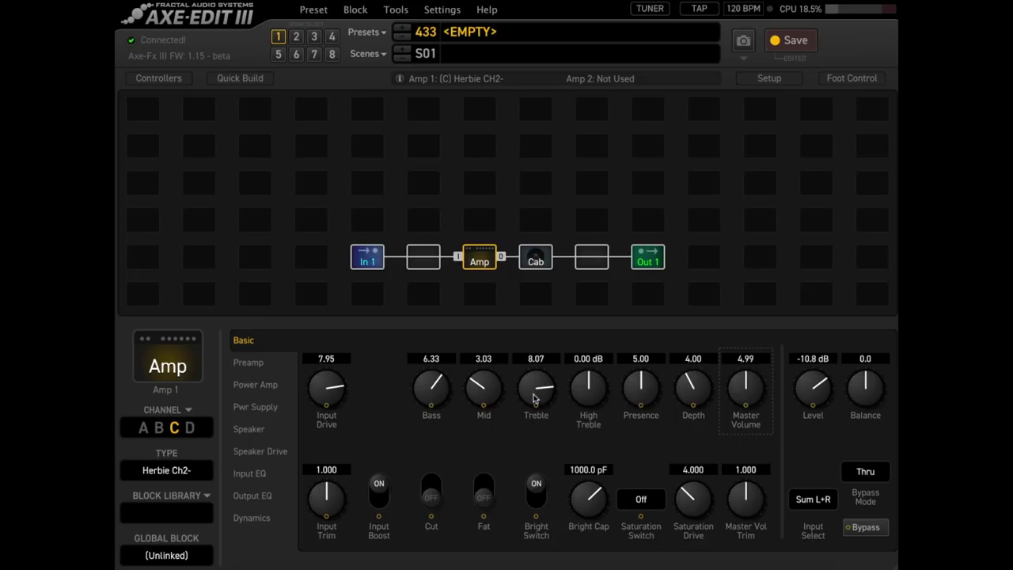
Switch the amp to Herbie Ch3 with master volume 5.18, input boost on and level -14.8 dB.
left_click(181, 476)
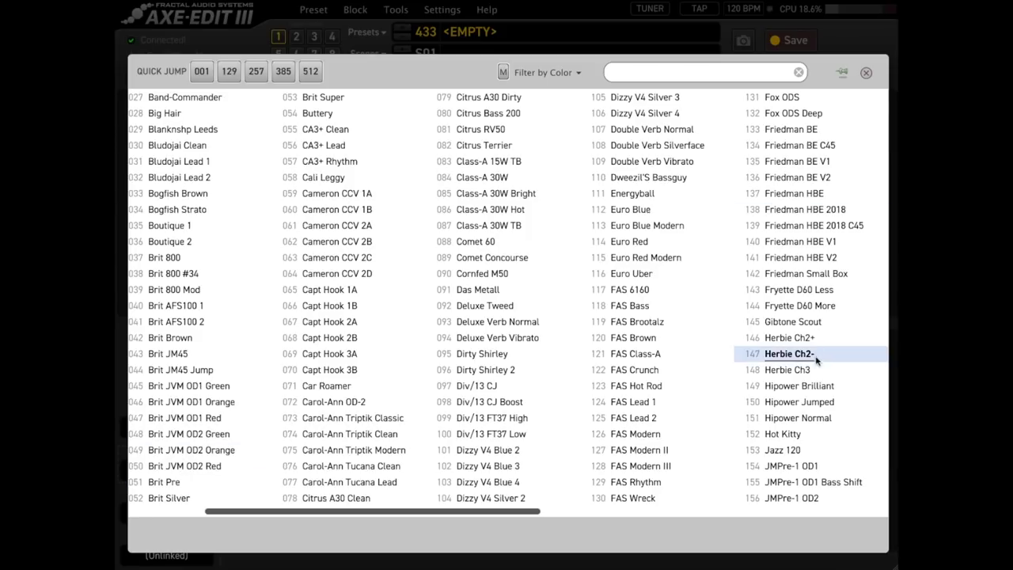
left_click(766, 370)
left_click_drag(757, 369, 754, 360)
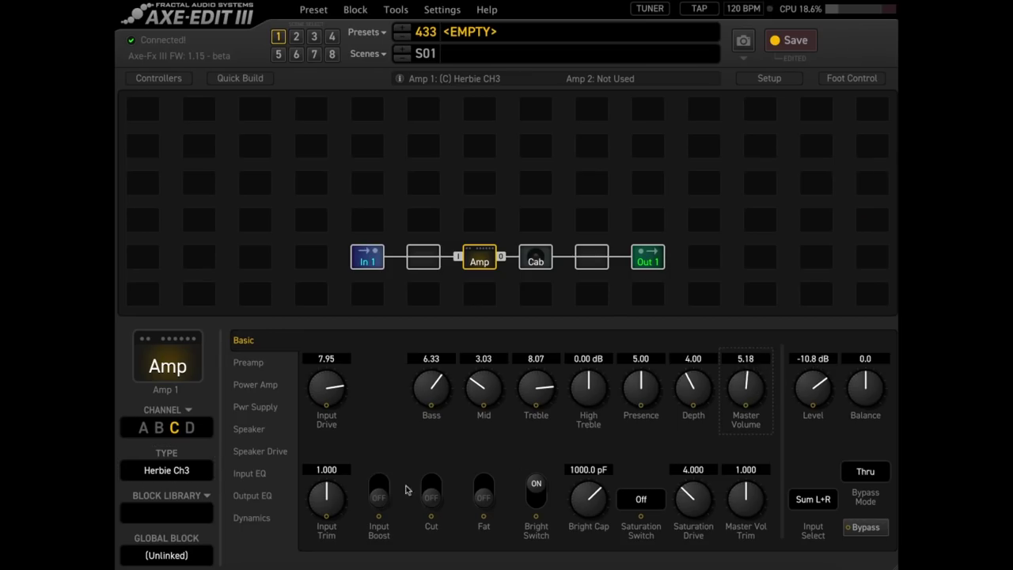
left_click(380, 489)
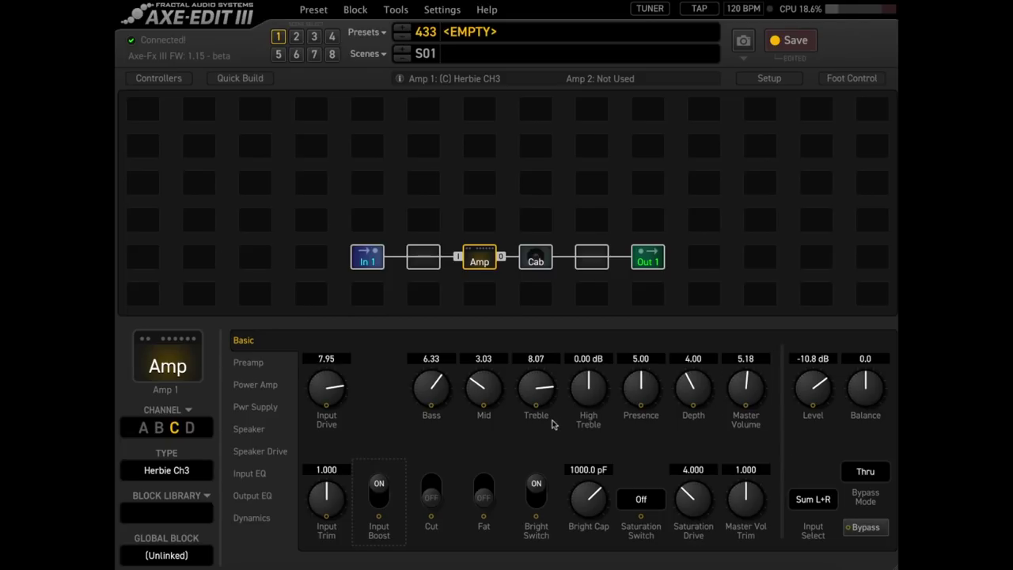
left_click_drag(810, 390, 811, 405)
Select amp channel B to compare the Das Metall amp.
left_click(160, 428)
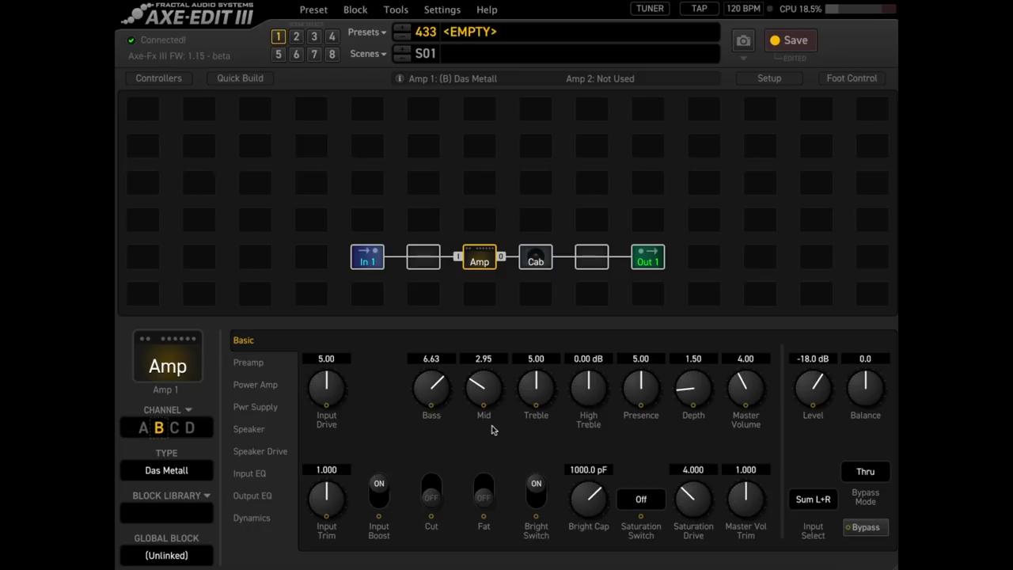
Select amp channel C to return to the Herbie Ch3 amp.
left_click(174, 429)
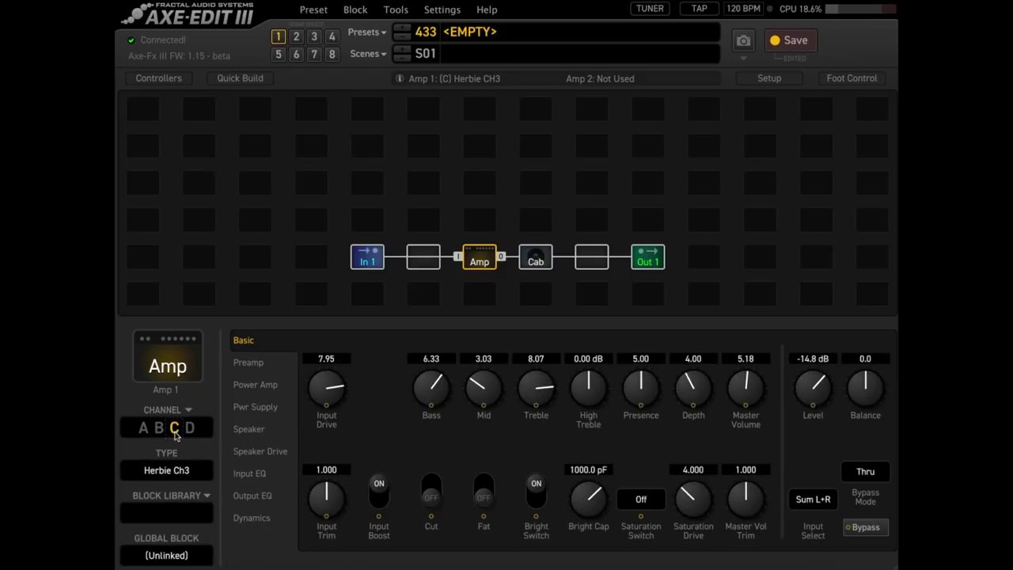